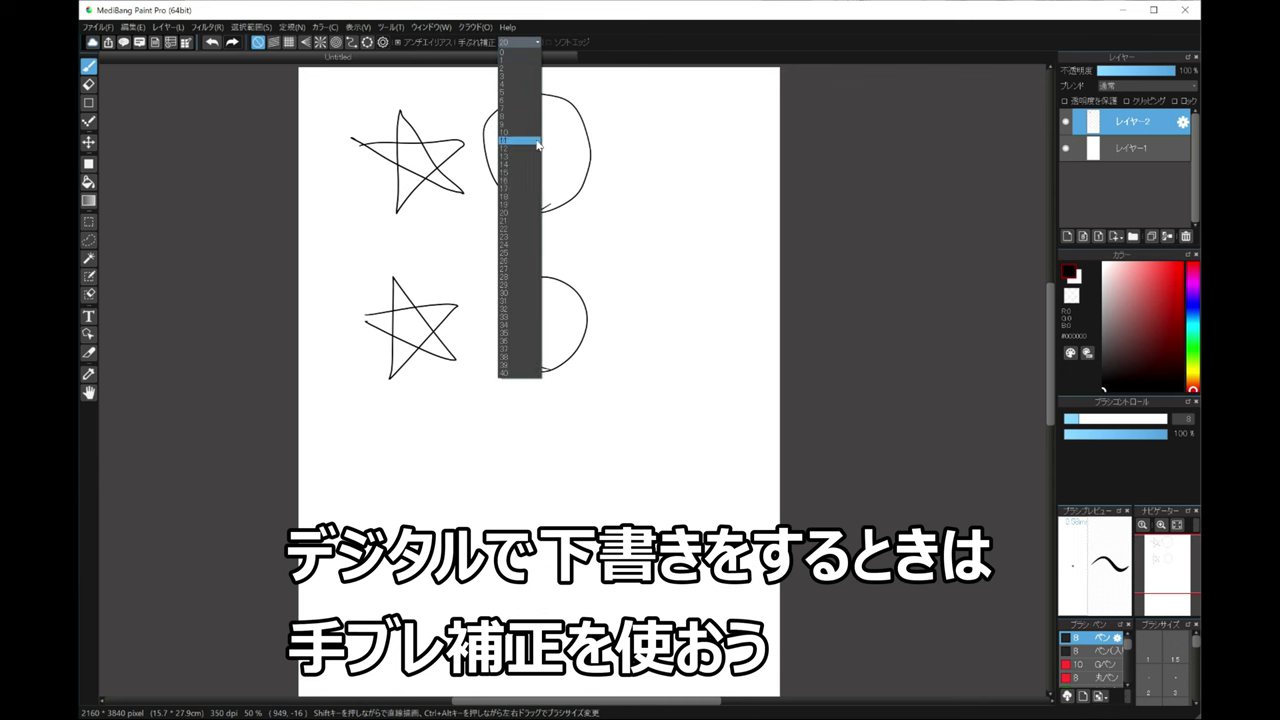
Set the brush's stabilization (手ぶれ補正) to 40.
click(521, 374)
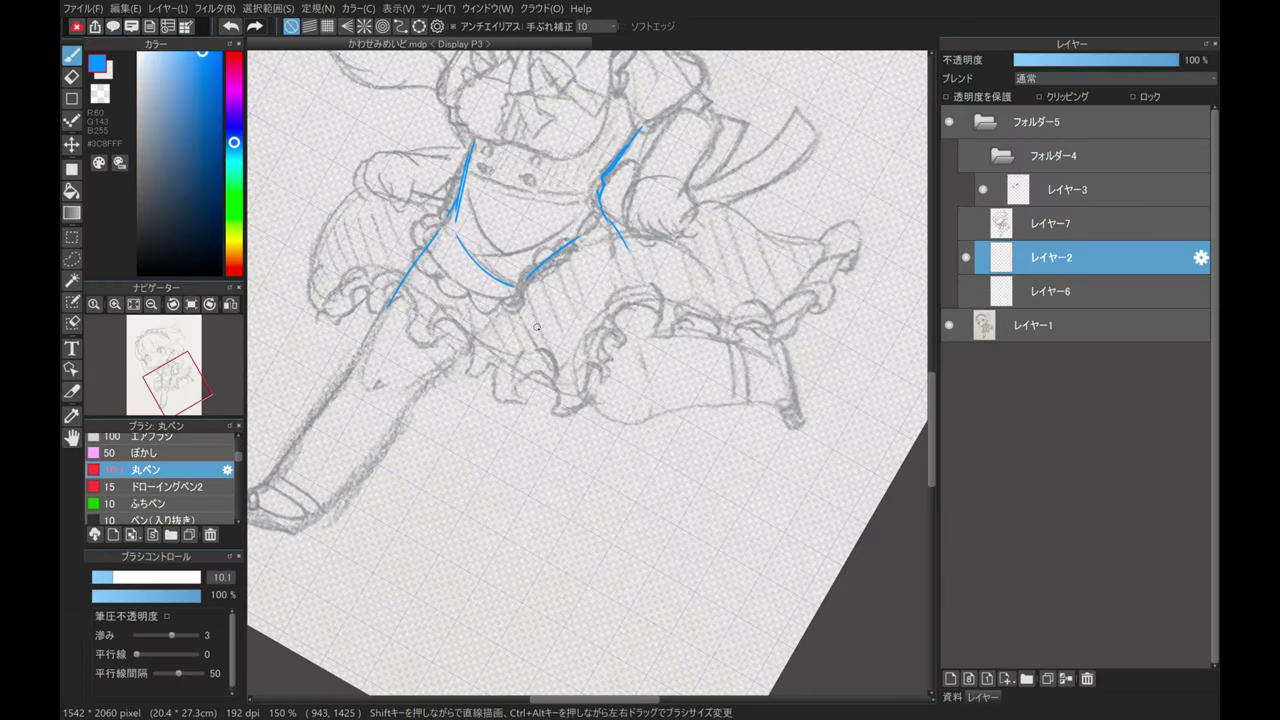
Draw blue guide strokes for the bent leg over the skirt sketch on レイヤー2.
drag(516, 289, 540, 343)
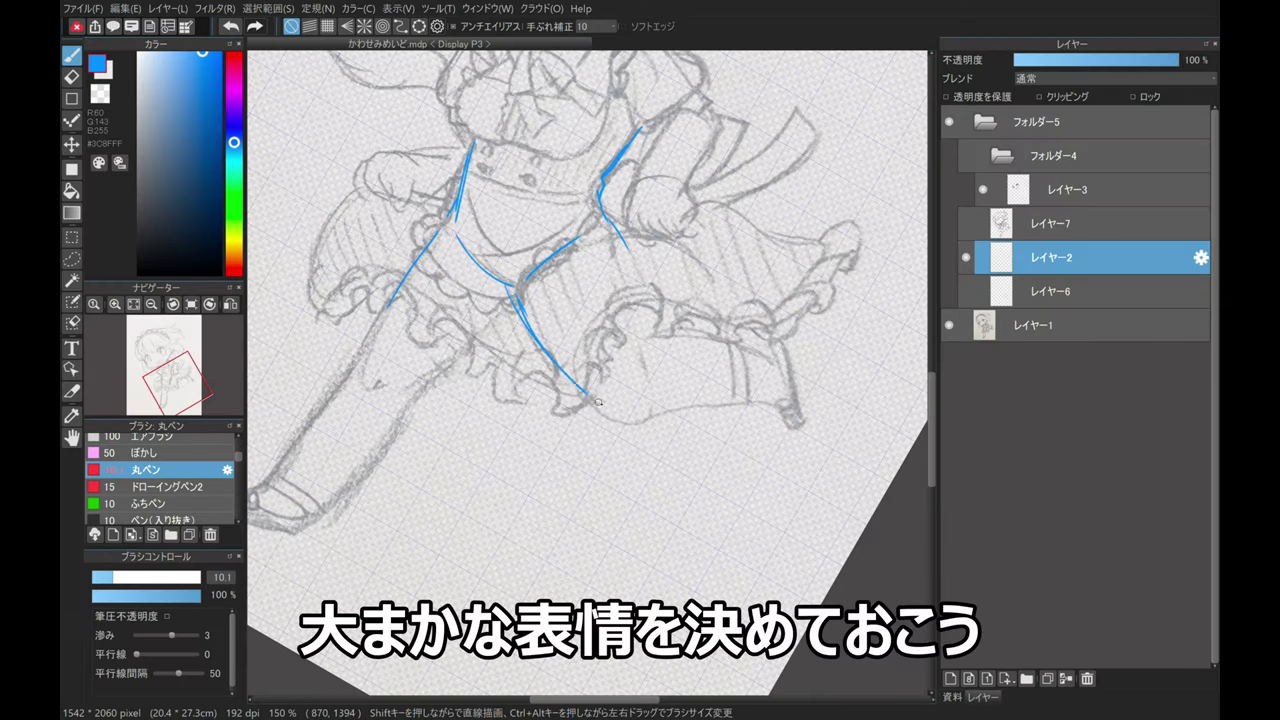
drag(612, 294, 632, 352)
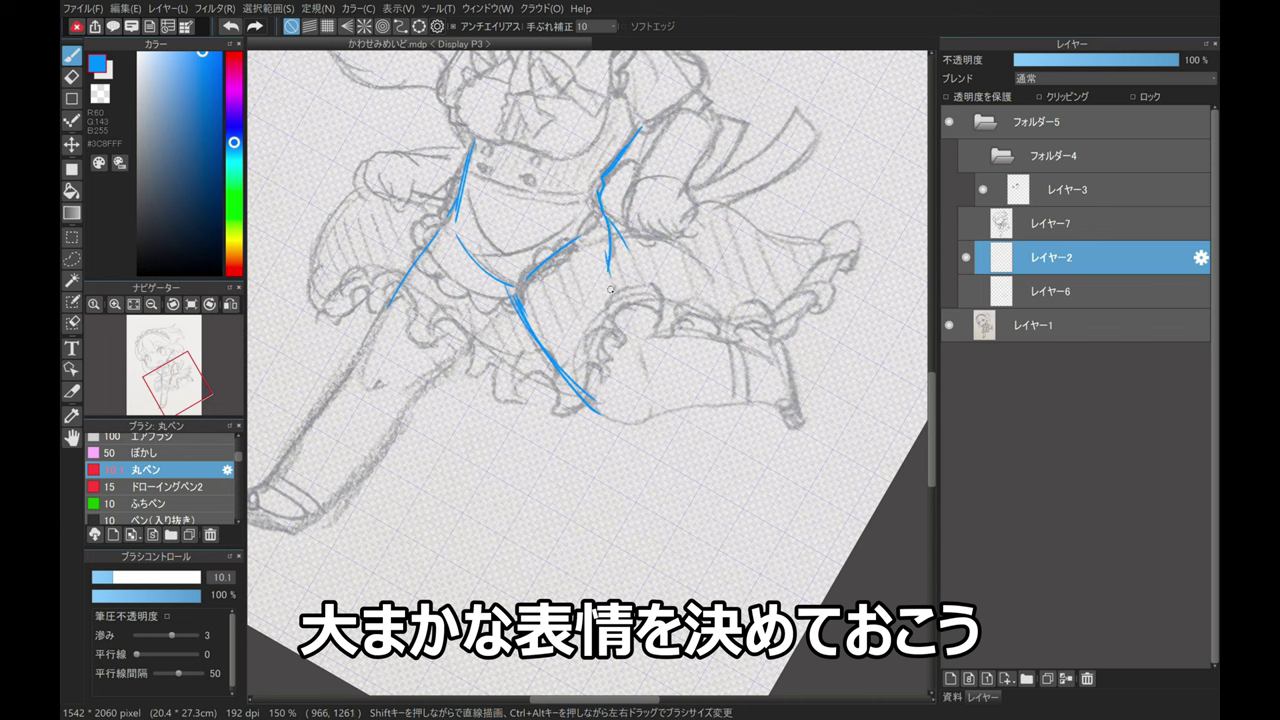
drag(591, 399, 606, 422)
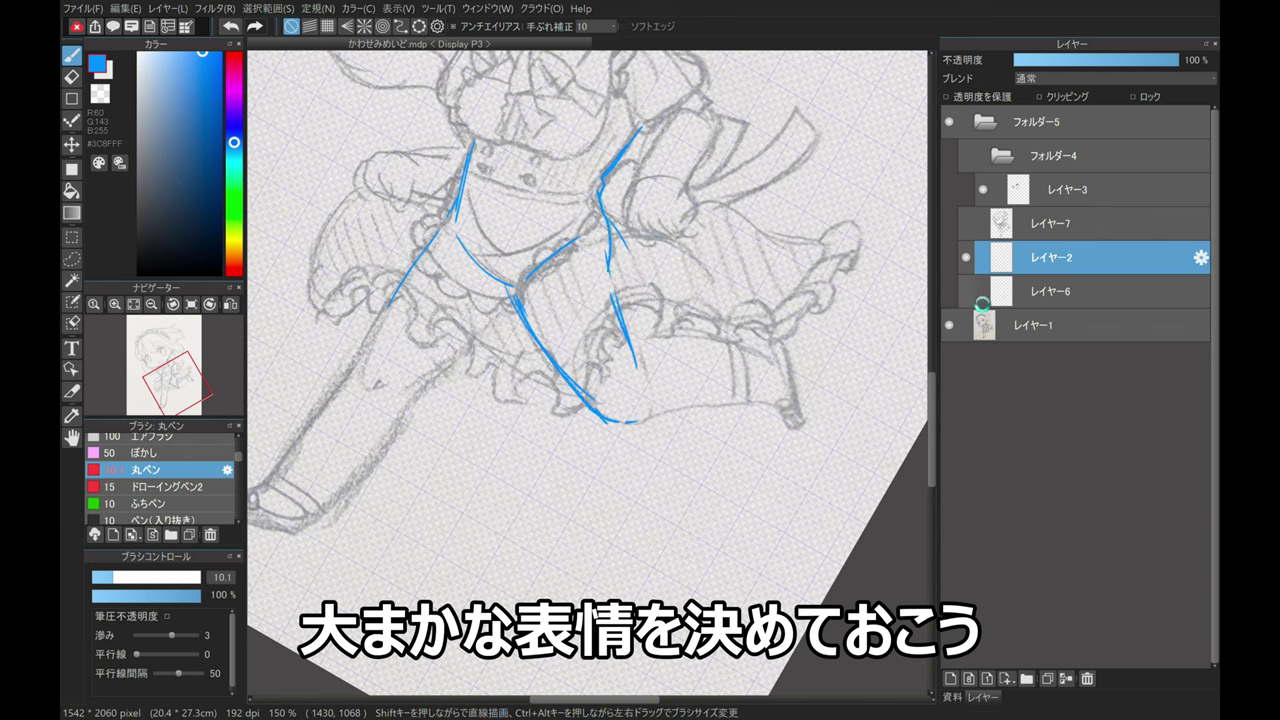
Compare the two sets of blue guide lines, leaving レイヤー6 visible and レイヤー2 hidden.
drag(606, 180, 738, 343)
drag(524, 300, 600, 408)
key(e)
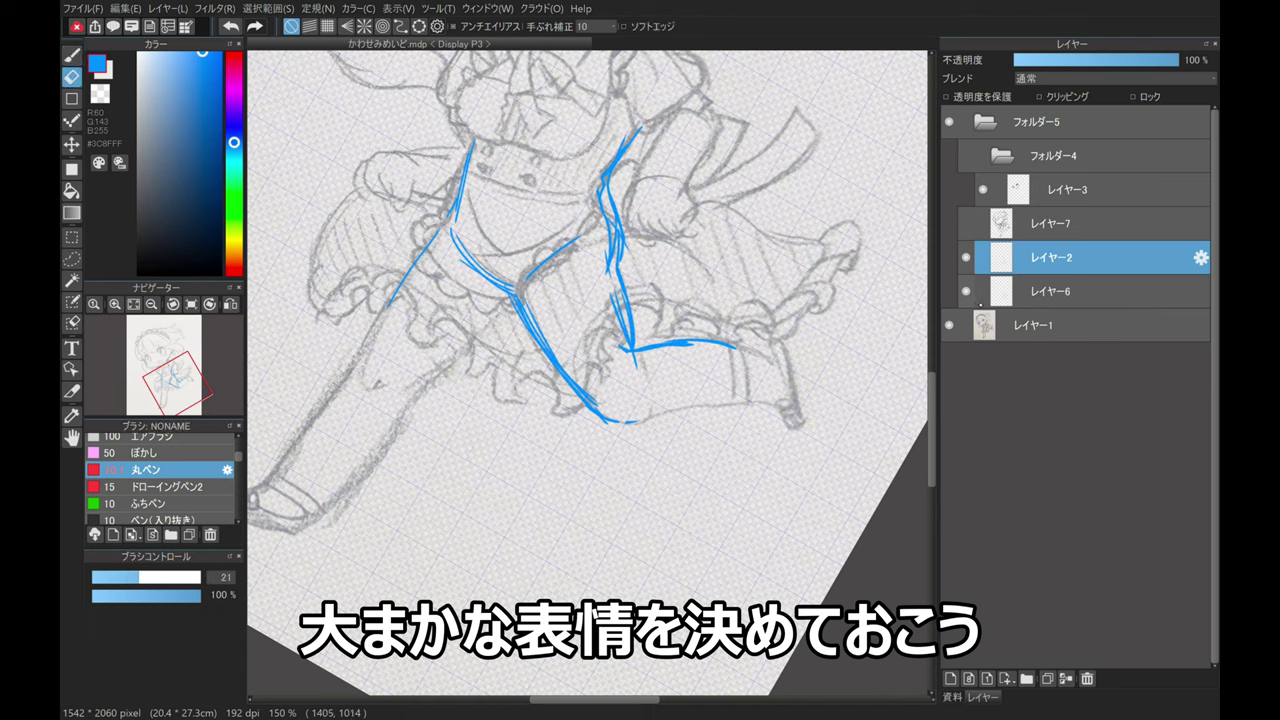
key(ctrl+z)
key(ctrl+z)
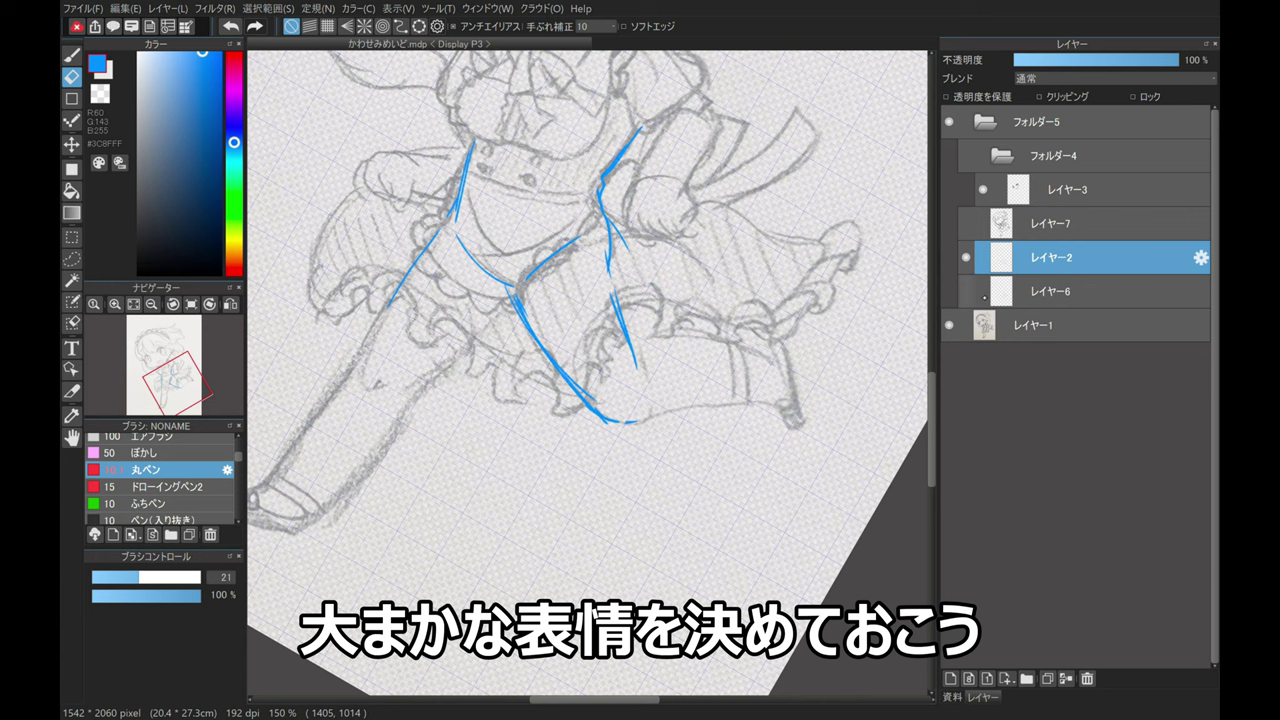
key(ctrl+y)
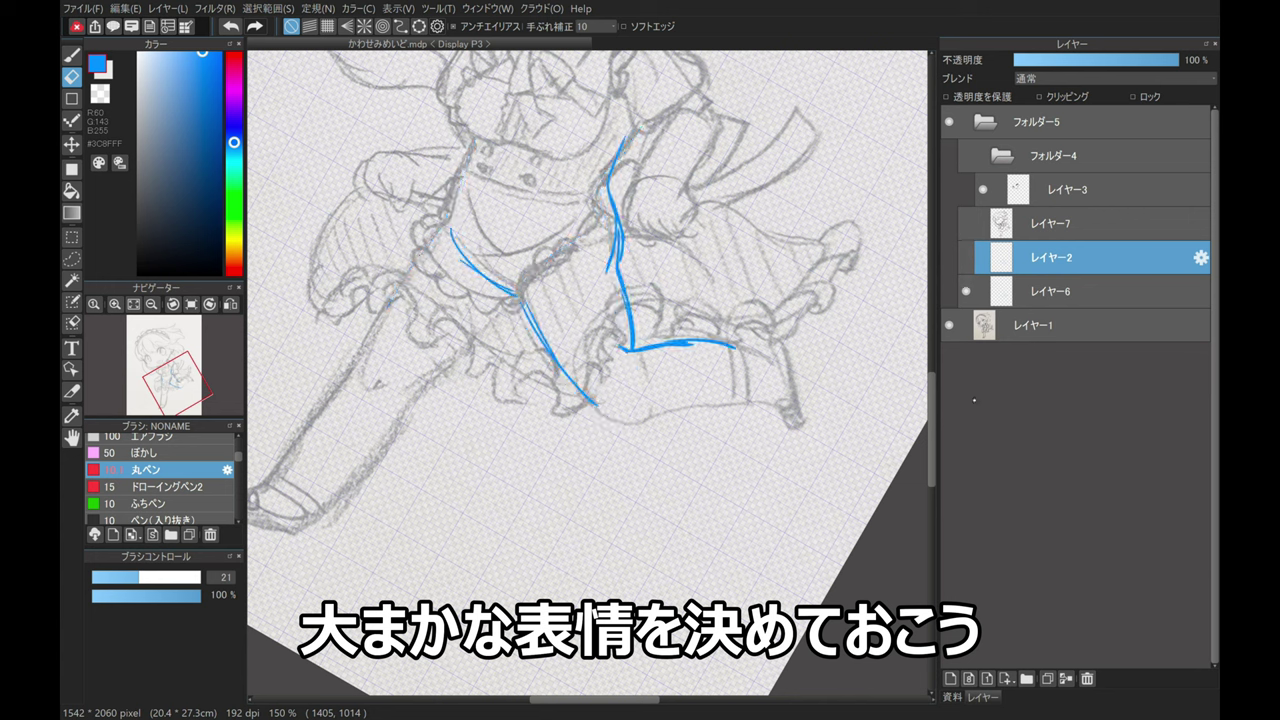
key(b)
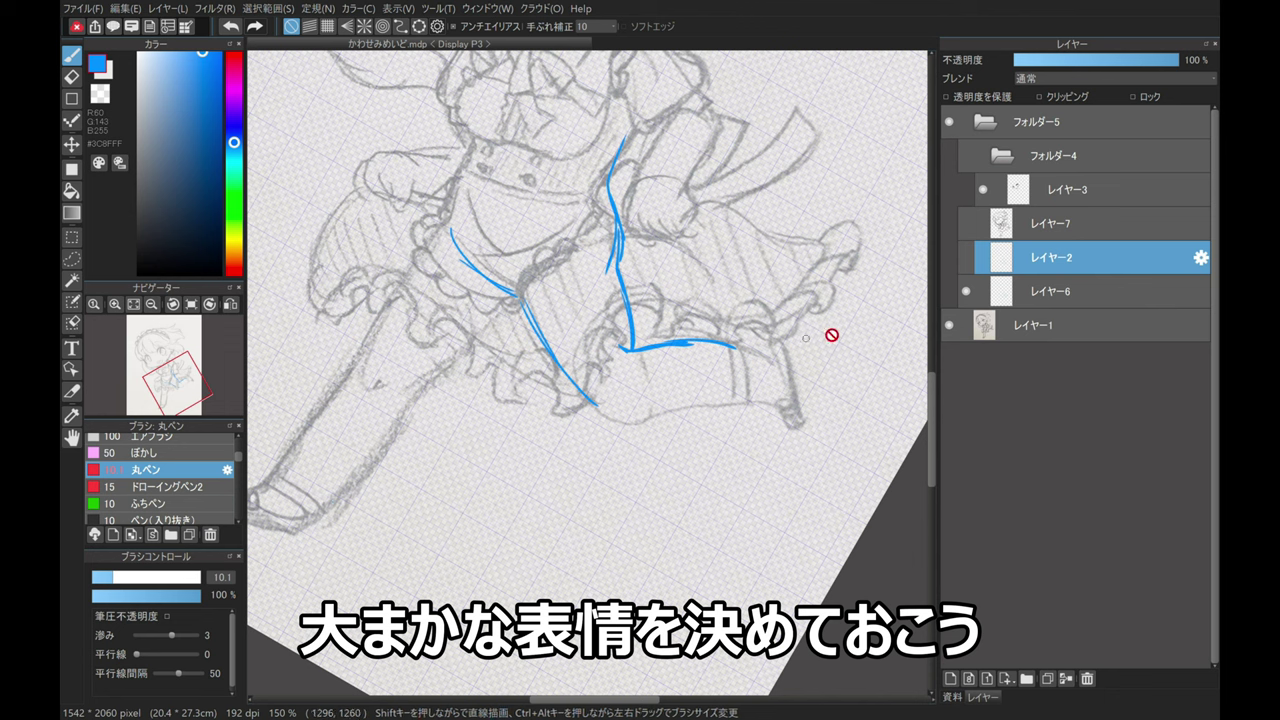
click(966, 223)
click(966, 223)
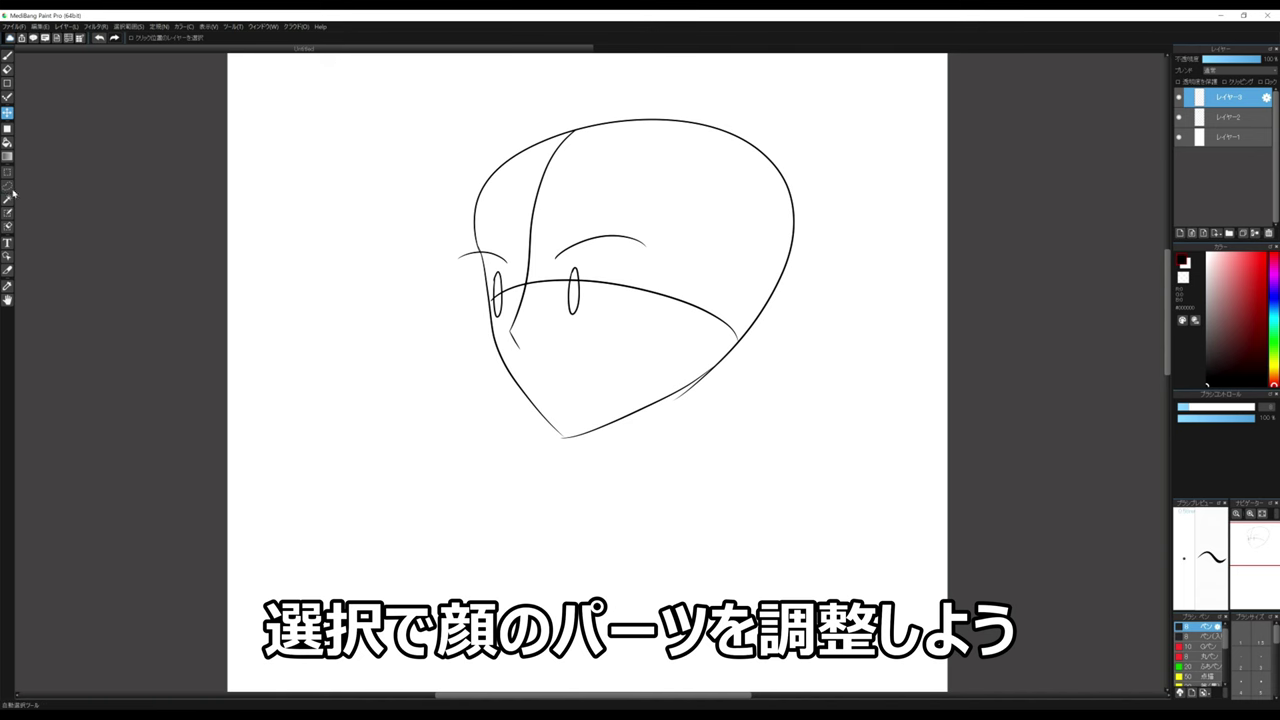
Lasso the eyes and eyebrows on レイヤー3, move them slightly upward on the face, and deselect.
click(7, 188)
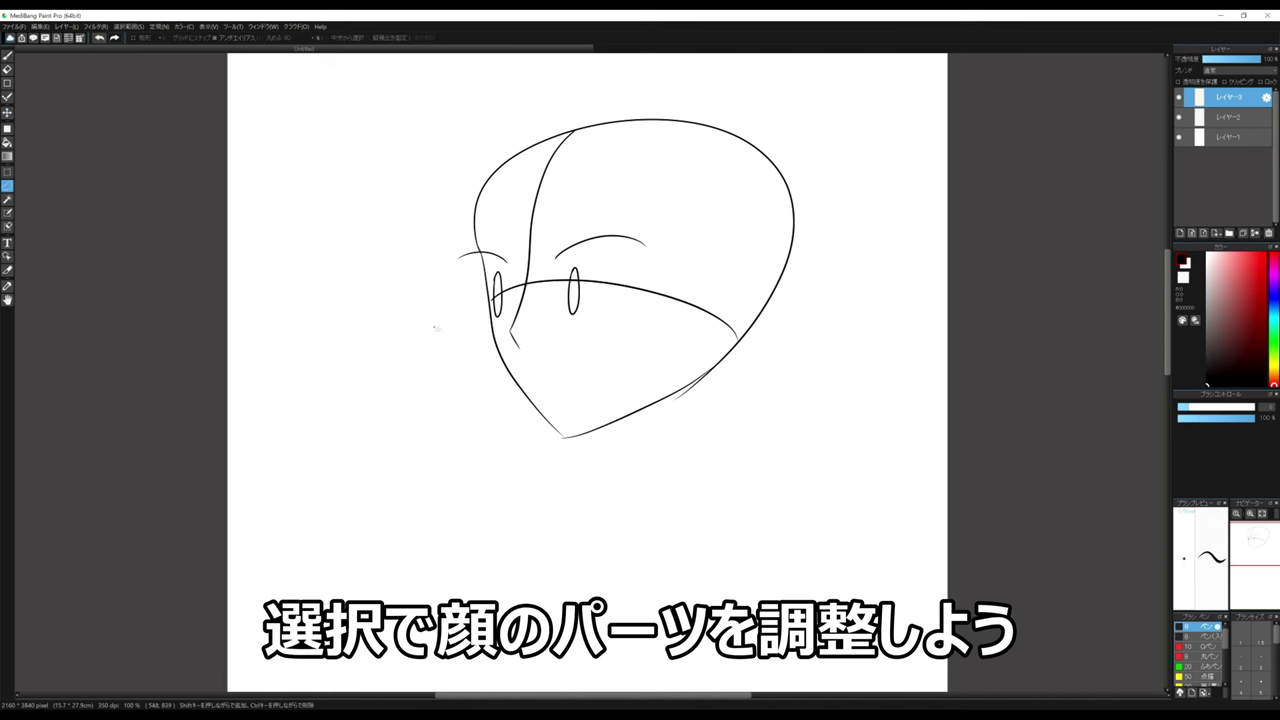
mouse_move(497, 166)
mouse_down()
mouse_move(660, 187)
mouse_move(718, 272)
mouse_up()
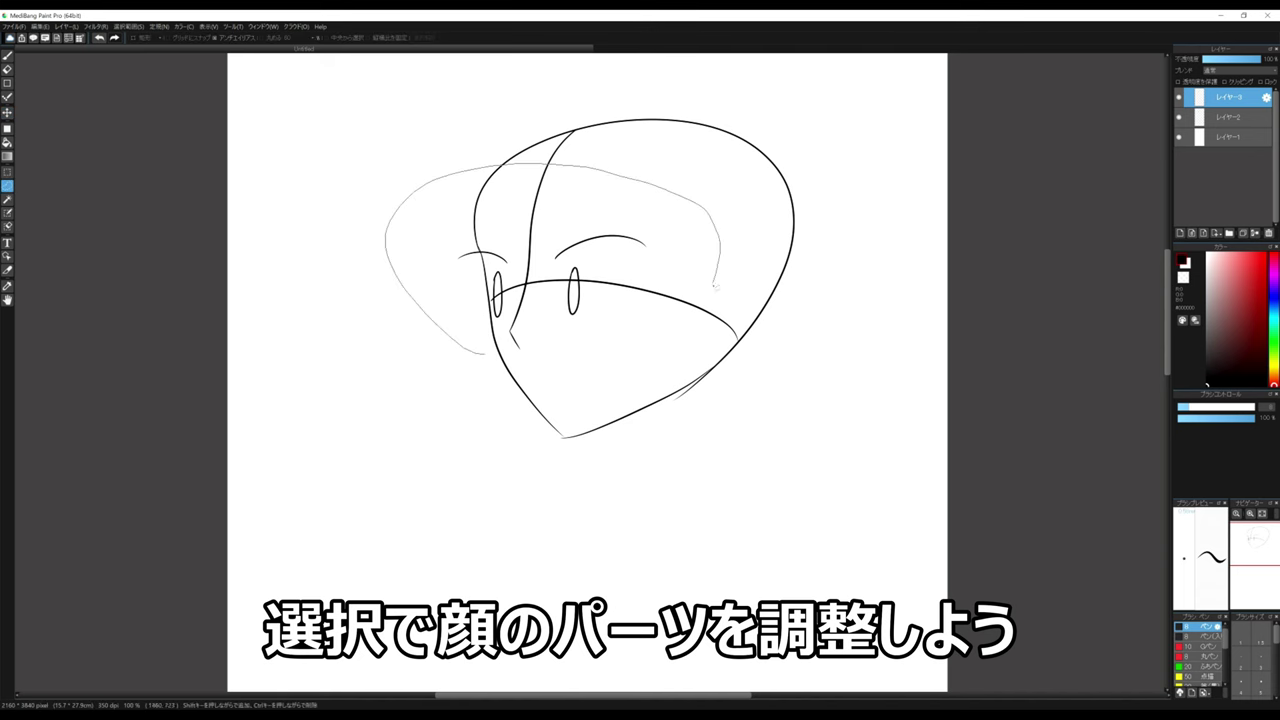
drag(581, 357, 532, 350)
key(v)
drag(573, 297, 577, 273)
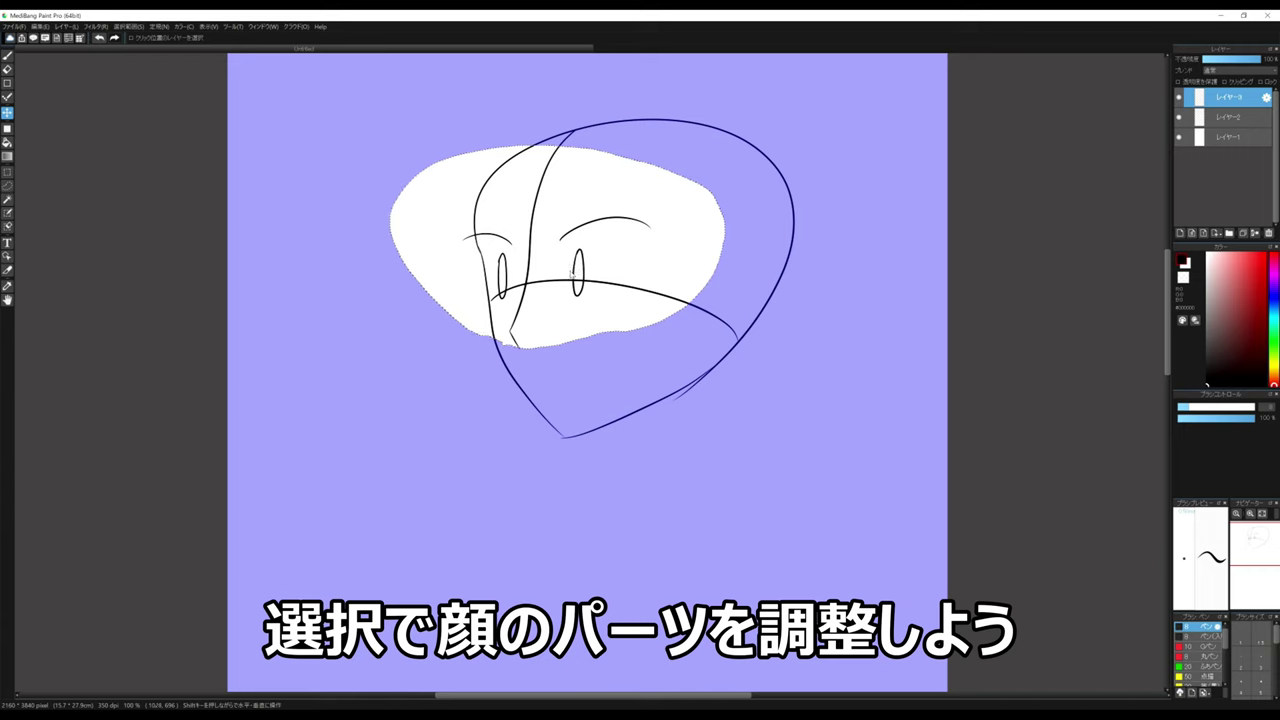
key(ctrl+d)
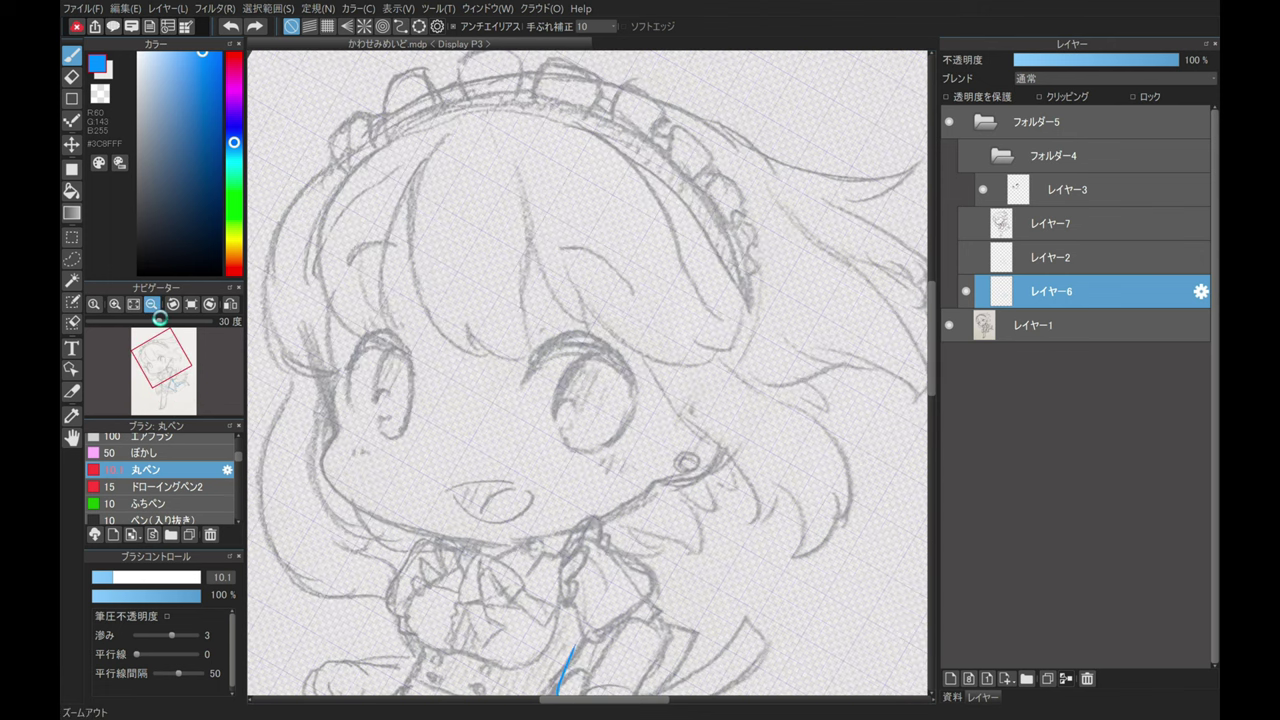
Lasso the narrower eye of the pencil sketch on レイヤー1.
click(151, 303)
scroll(914, 289, up, 3)
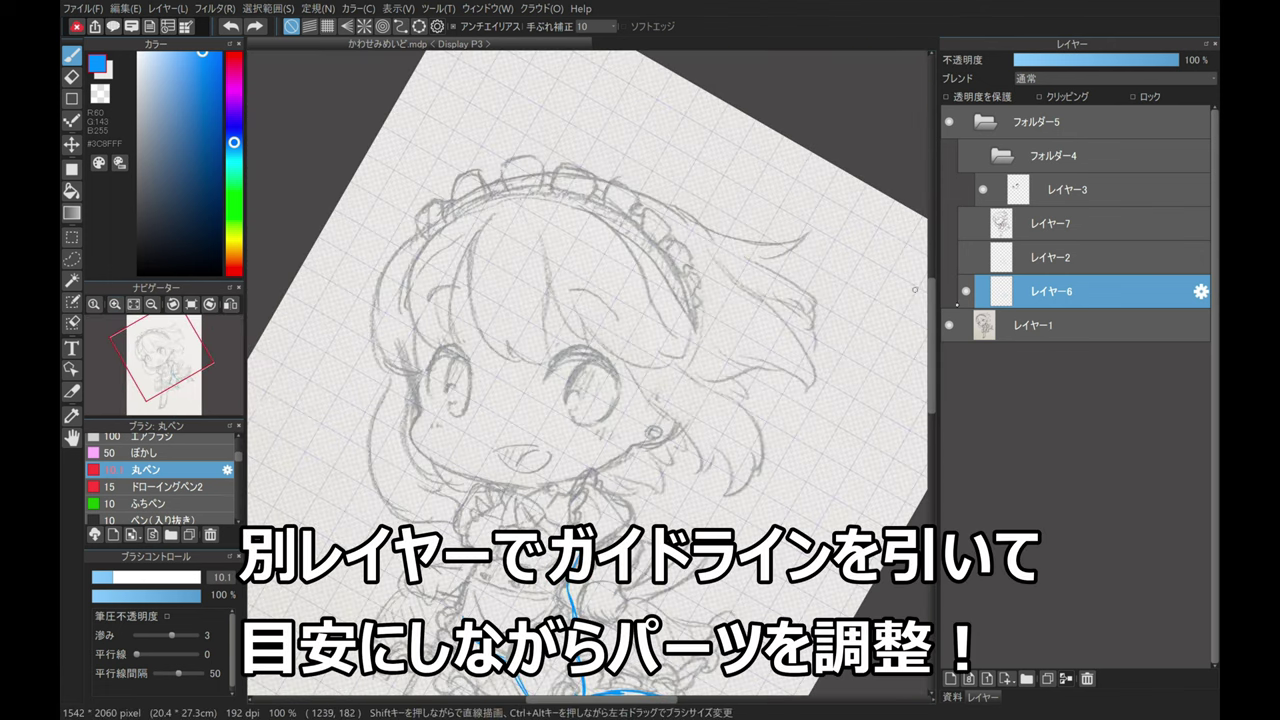
click(1061, 337)
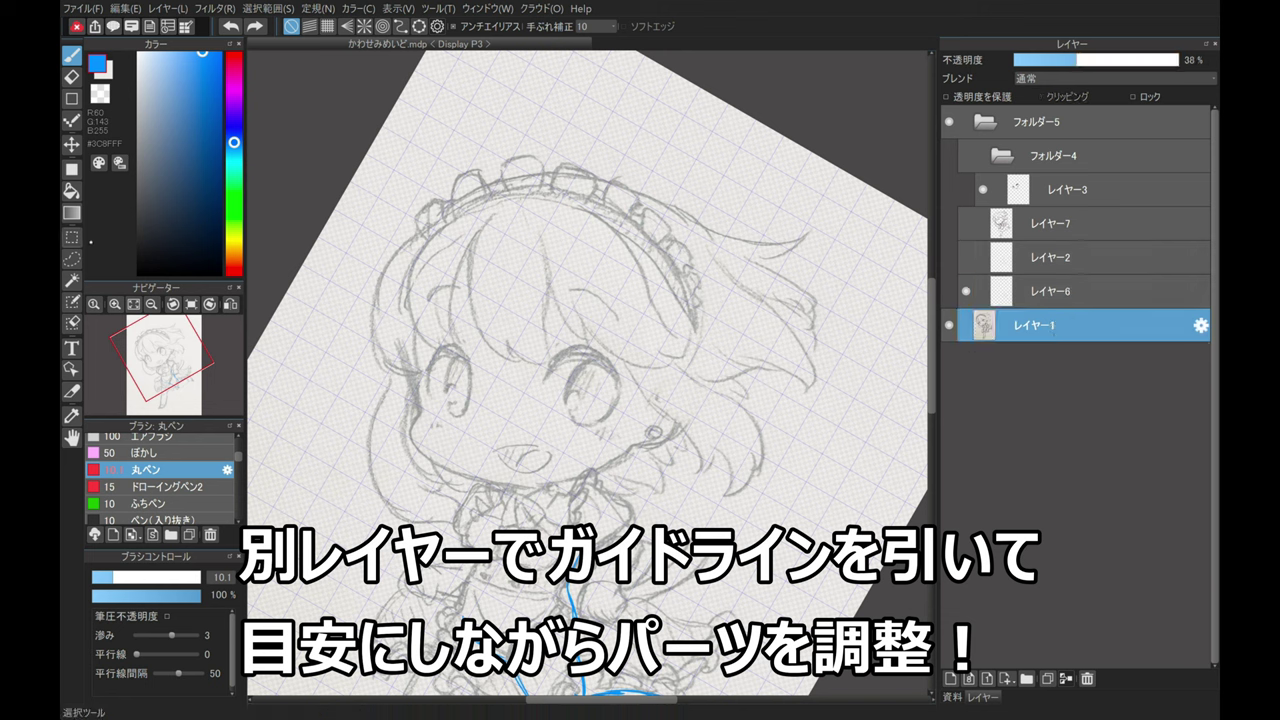
click(71, 258)
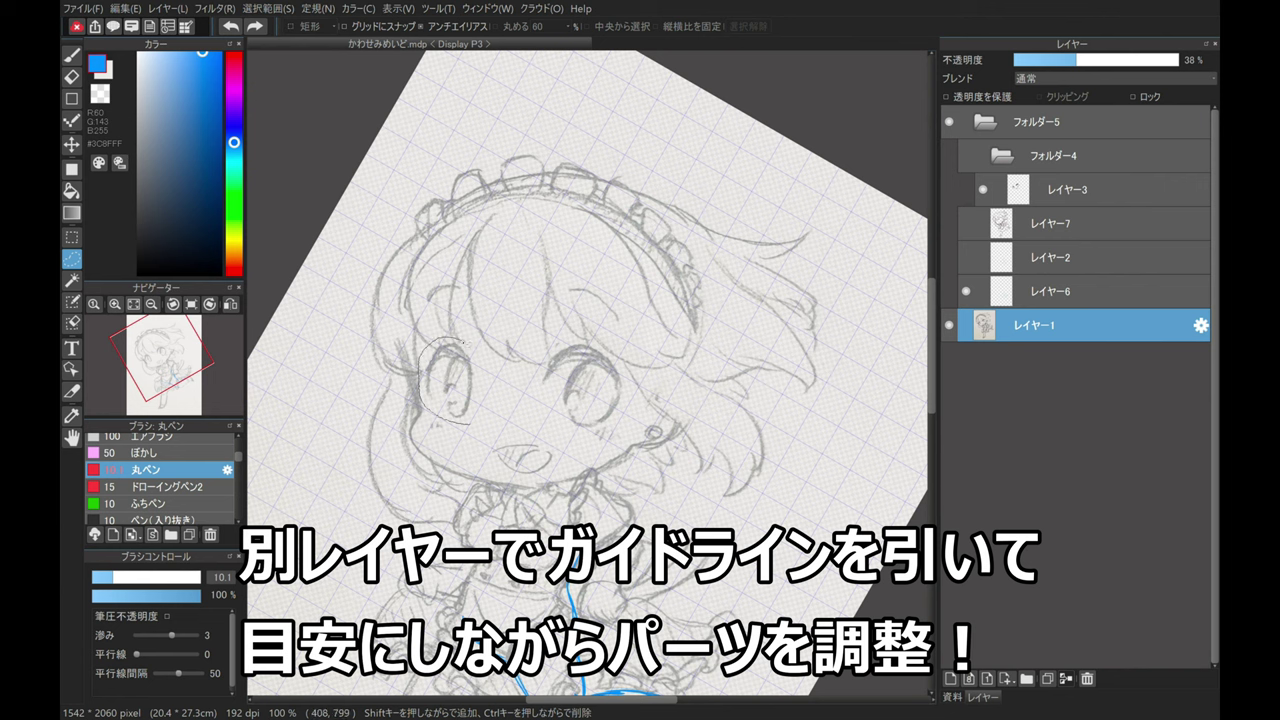
drag(487, 398, 484, 404)
mouse_move(422, 358)
mouse_down()
mouse_move(442, 347)
mouse_move(473, 366)
mouse_up()
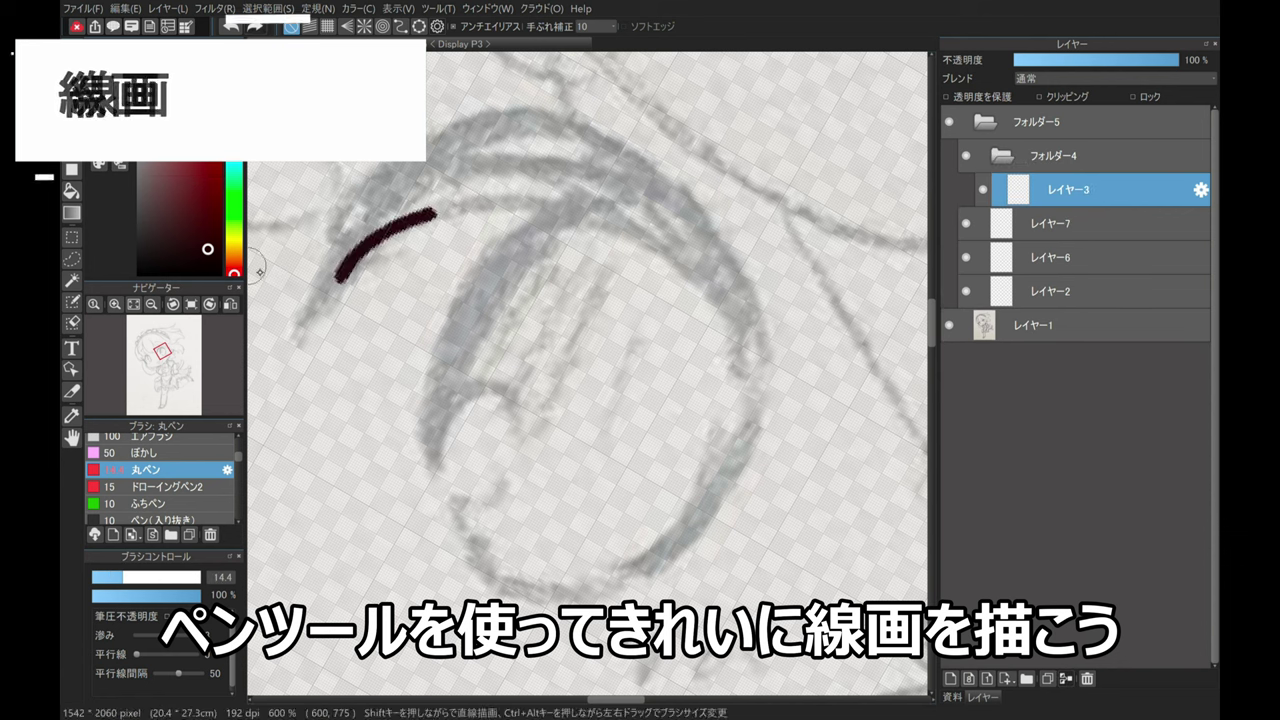
Undo the short lash stroke and ink a thick upper lash line over the wider eye on レイヤー3.
key(ctrl+z)
mouse_move(292, 332)
mouse_down()
mouse_move(320, 270)
mouse_move(765, 345)
mouse_up()
mouse_move(295, 320)
mouse_down()
mouse_move(330, 250)
mouse_move(740, 290)
mouse_up()
mouse_move(320, 270)
mouse_down()
mouse_move(505, 130)
mouse_move(749, 354)
mouse_up()
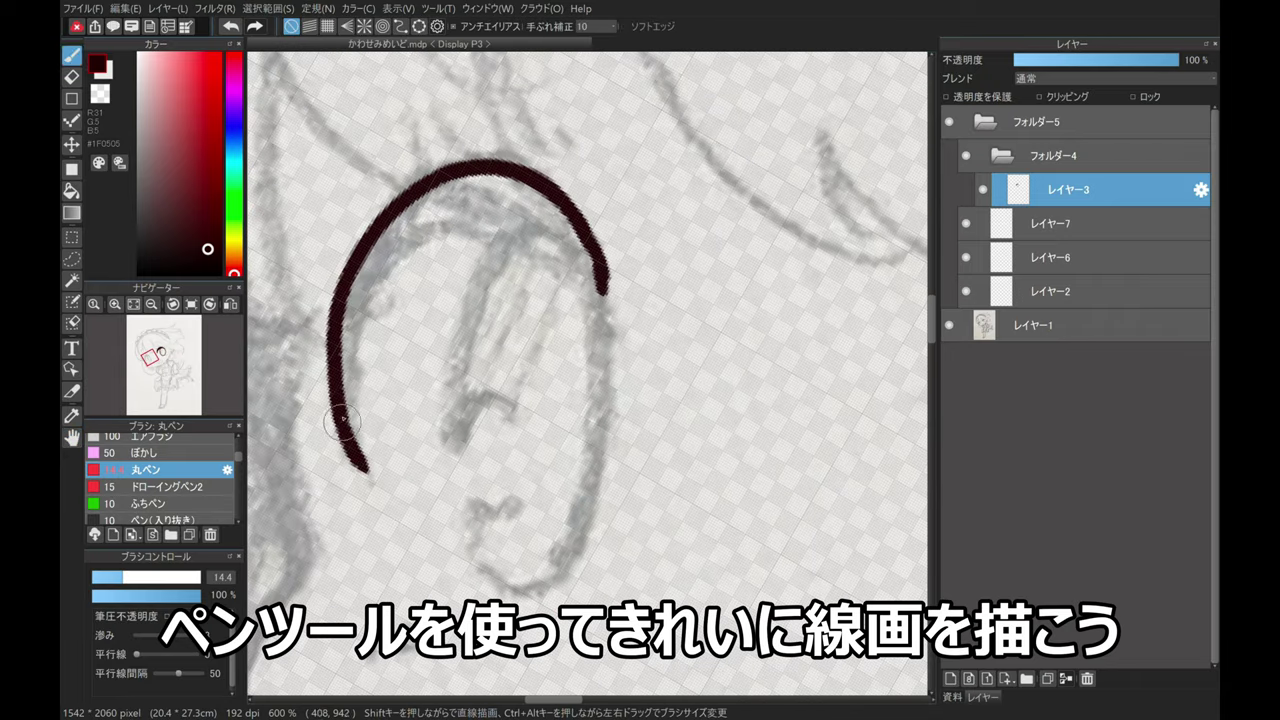
Ink the sides and lower curve of the narrower eye on レイヤー3.
mouse_move(600, 275)
mouse_down()
mouse_move(389, 229)
mouse_move(540, 180)
mouse_move(605, 307)
mouse_up()
drag(495, 245, 490, 590)
drag(600, 285, 500, 595)
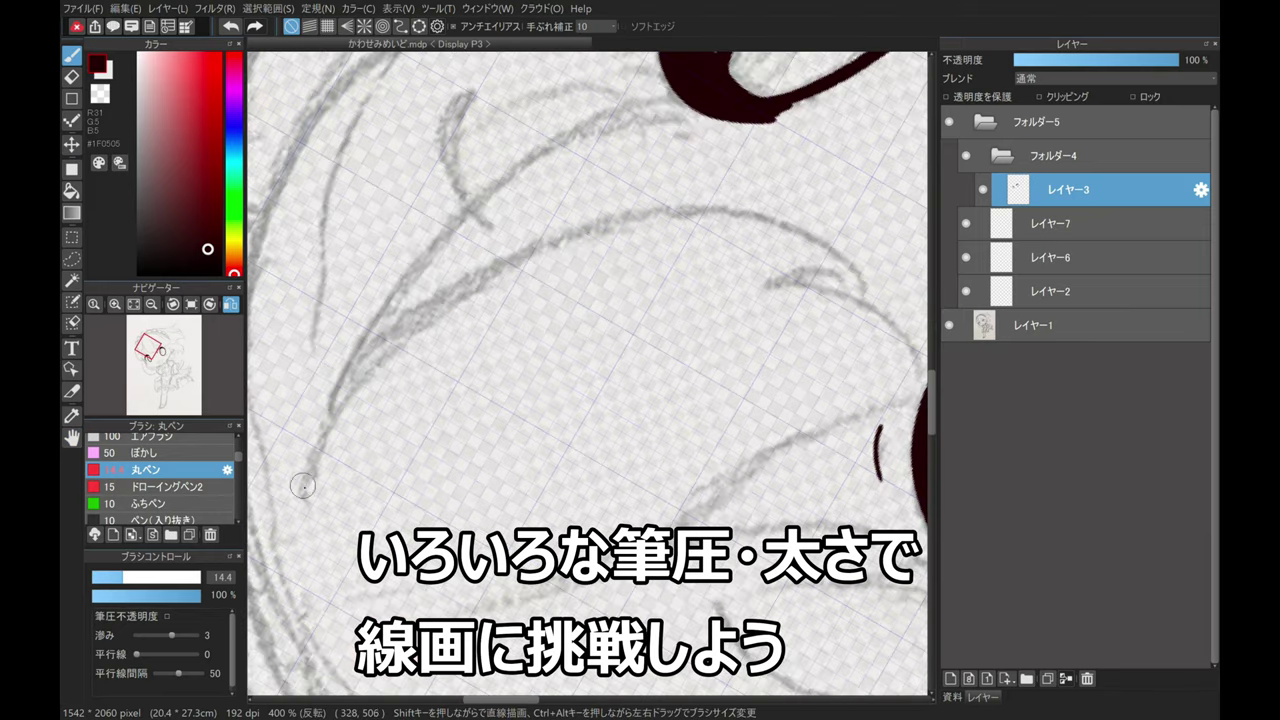
Ink the long curved bangs strand over the sketch, undoing and redrawing the stroke twice.
drag(305, 495, 645, 205)
key(ctrl+z)
drag(305, 494, 870, 380)
key(ctrl+z)
drag(324, 410, 860, 400)
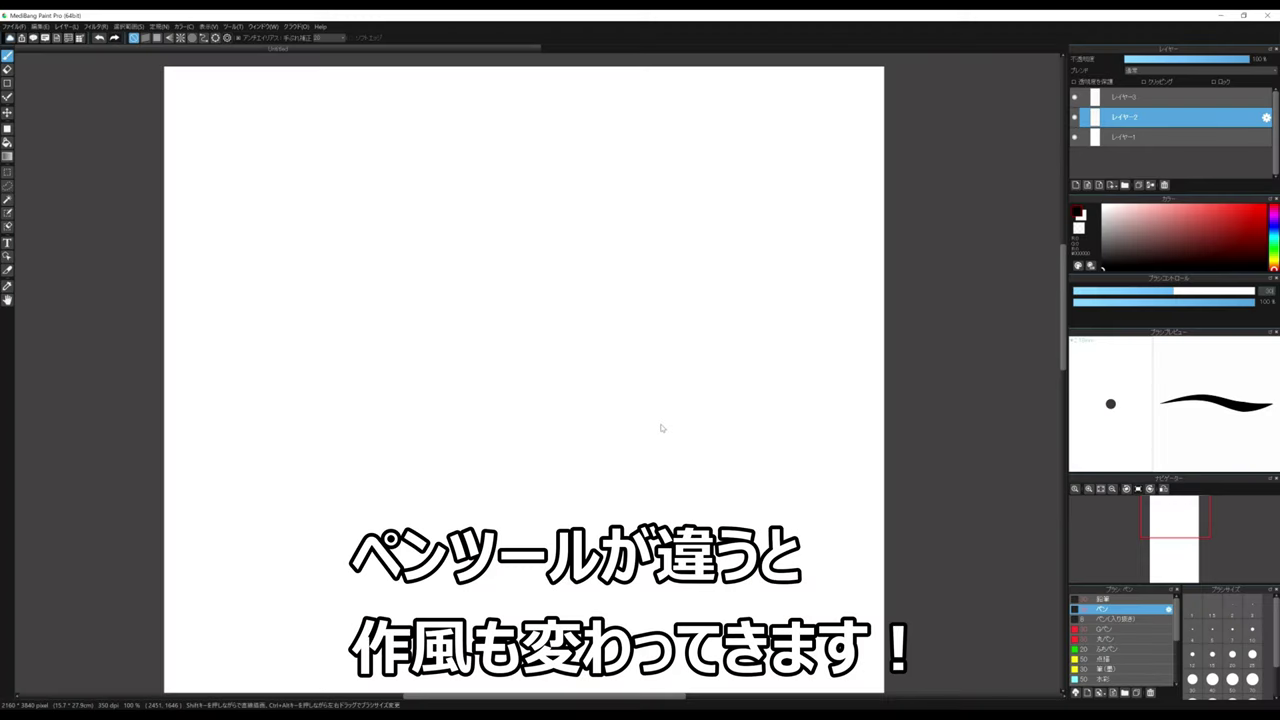
Draw a test circle and an X with the ペン brush on the blank canvas.
mouse_move(336, 319)
mouse_down()
mouse_move(417, 146)
mouse_move(346, 323)
mouse_up()
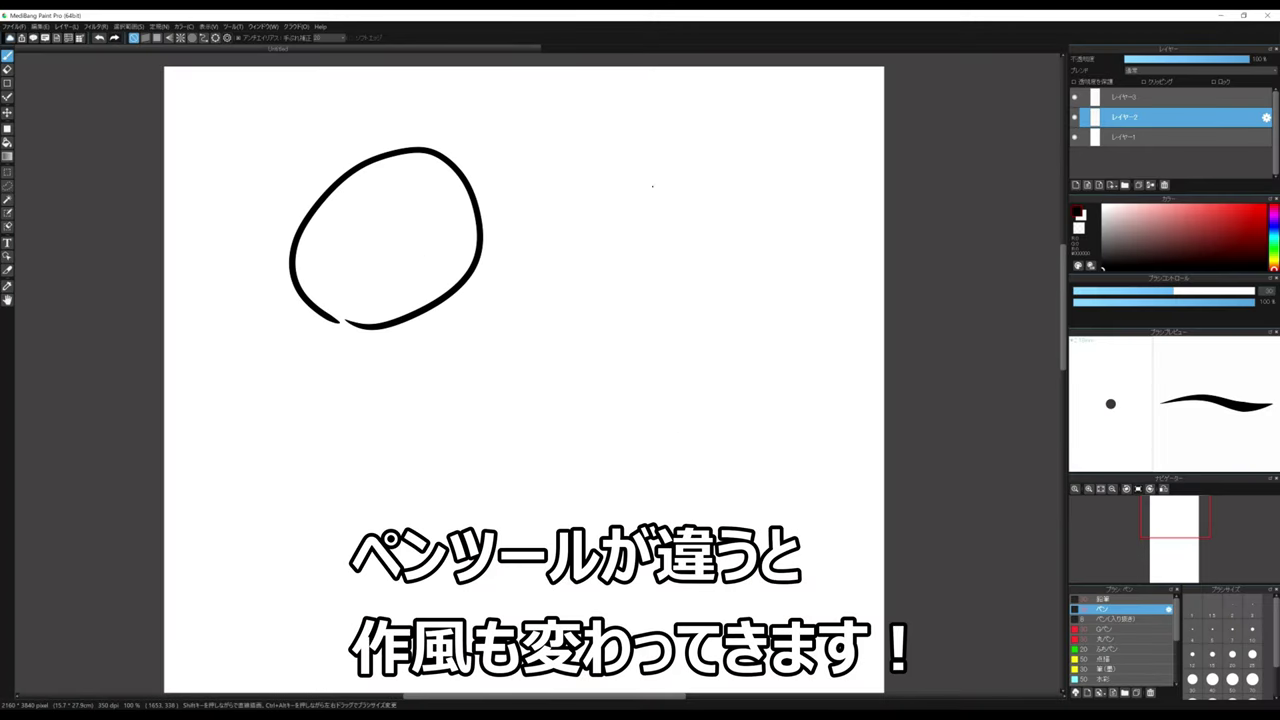
drag(633, 207, 730, 296)
drag(730, 149, 552, 357)
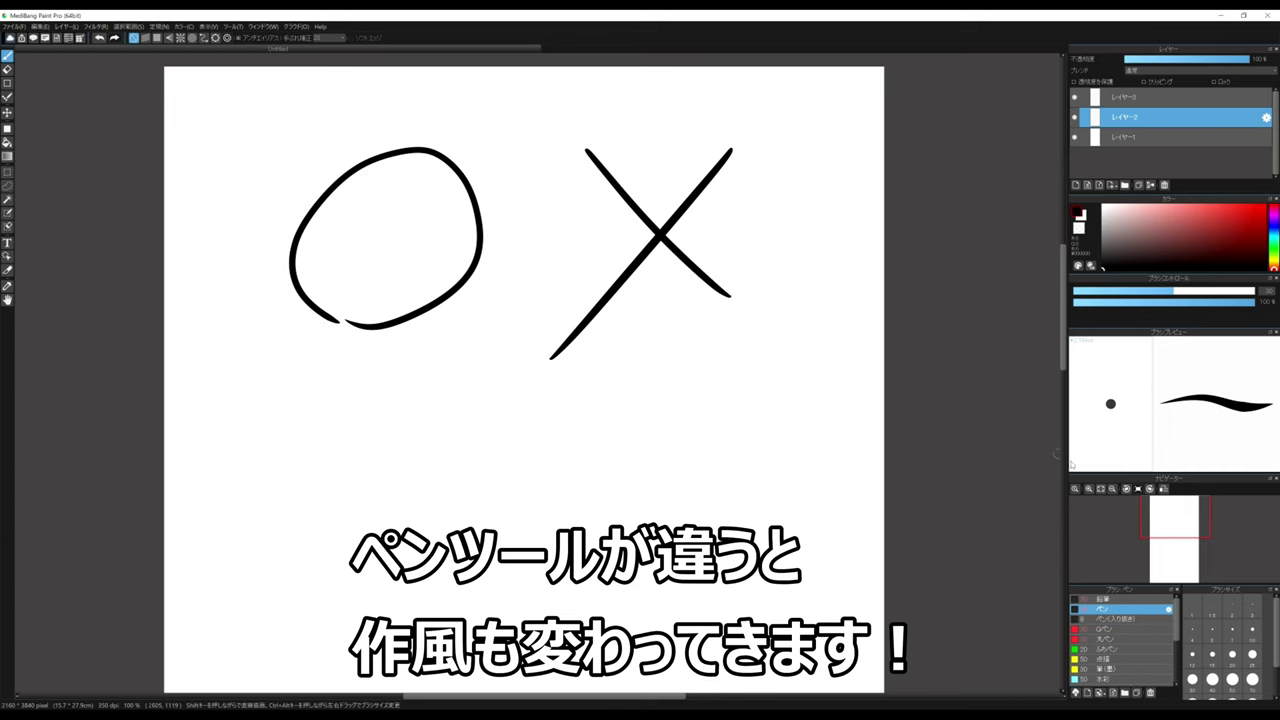
Draw a second test circle and X beneath the first pair with the 鉛筆 brush.
click(1110, 598)
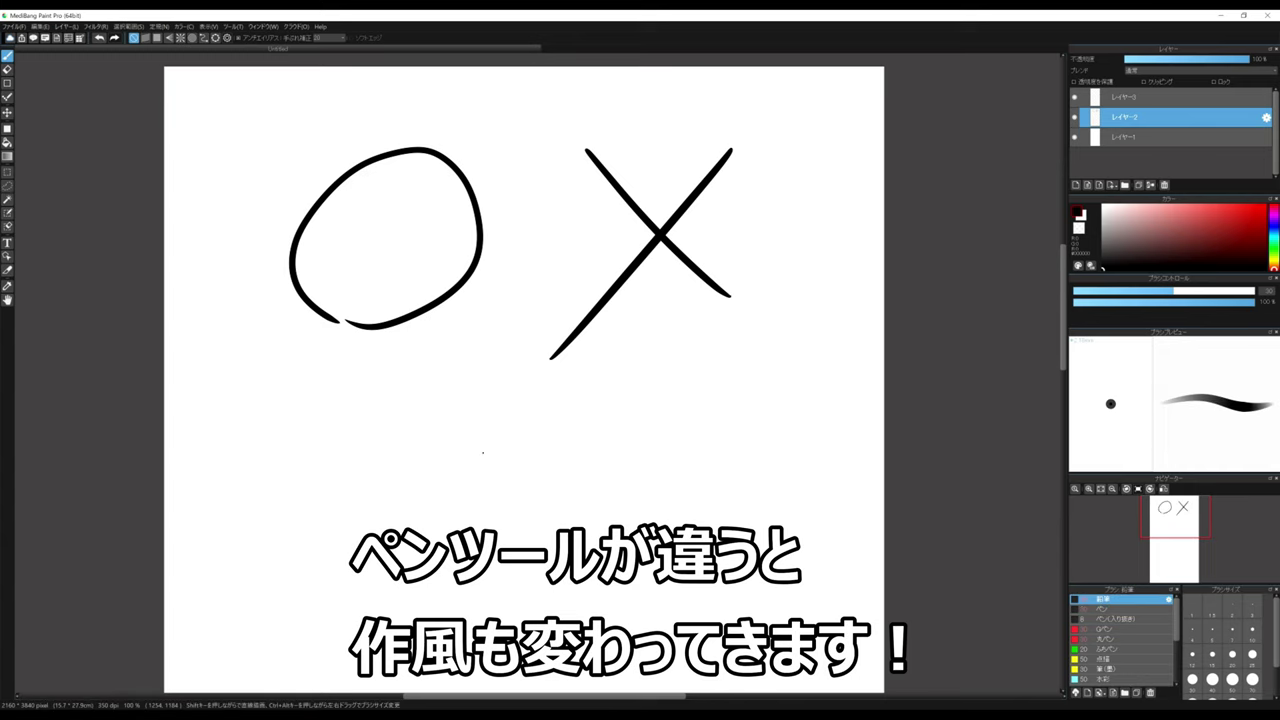
mouse_move(345, 577)
mouse_down()
mouse_move(457, 443)
mouse_move(368, 589)
mouse_up()
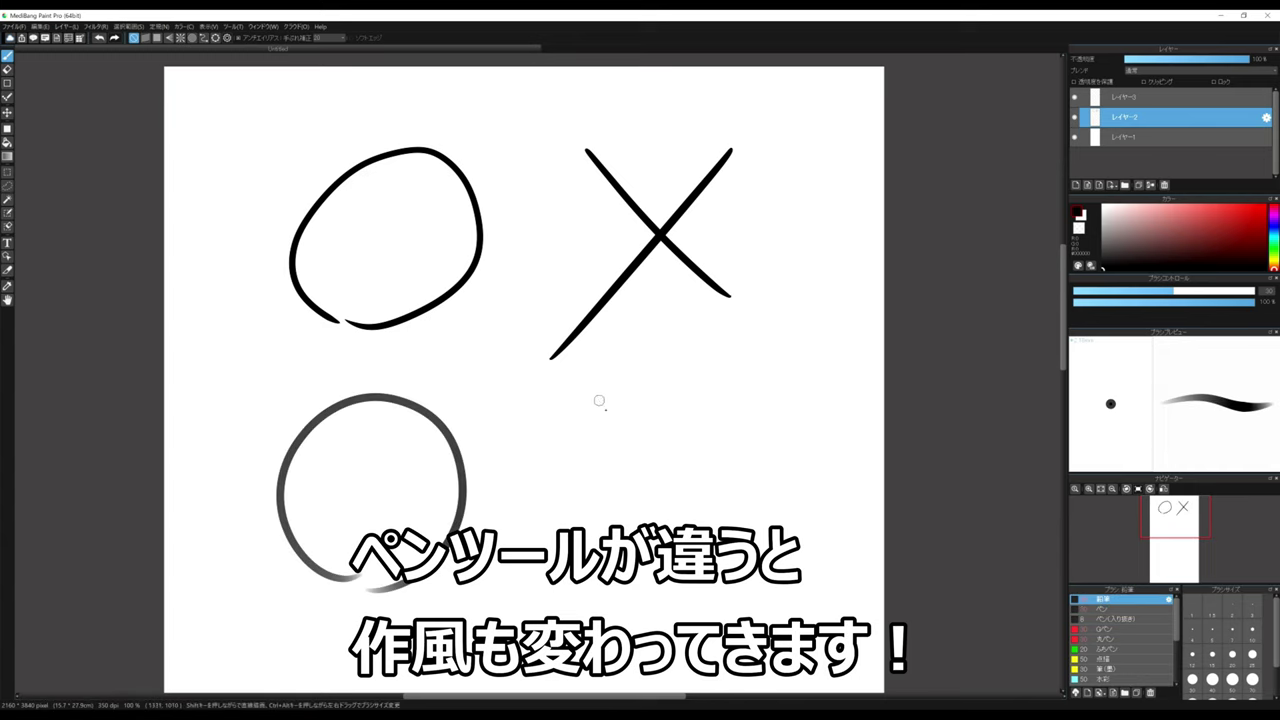
drag(599, 400, 728, 528)
drag(755, 403, 552, 618)
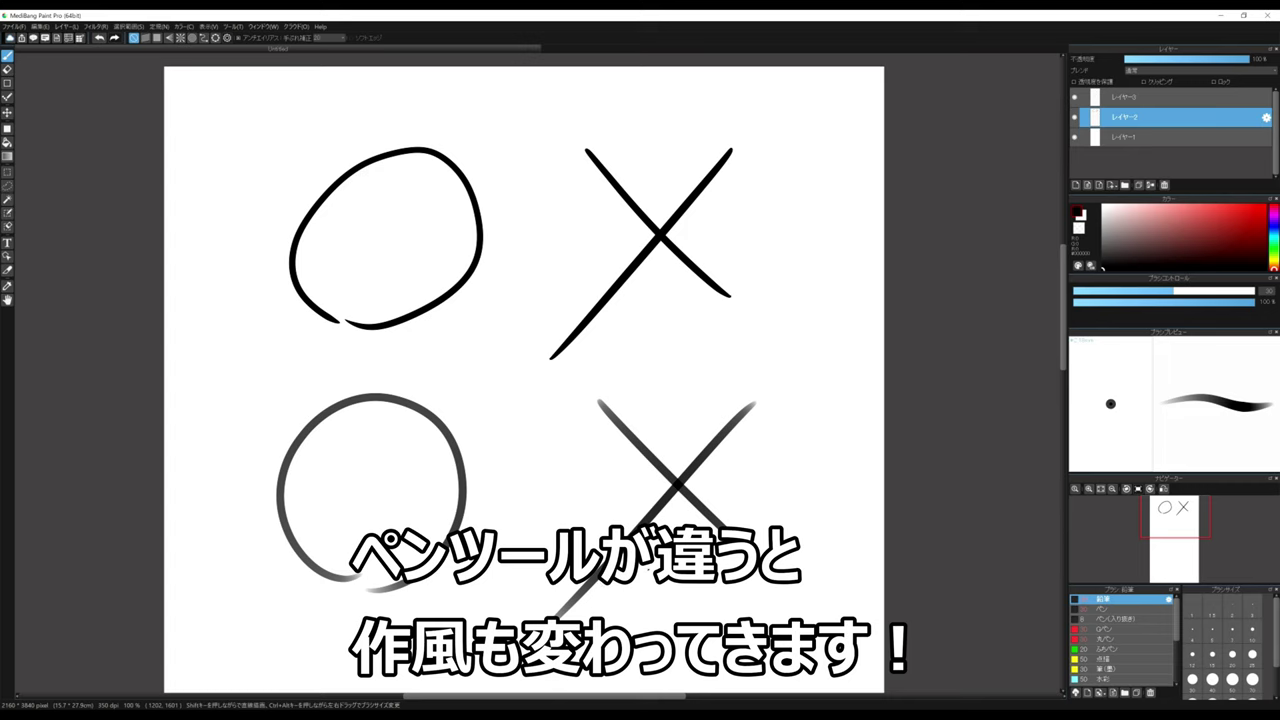
Draw another test circle and X with the 丸ペン brush.
click(1122, 639)
mouse_move(370, 471)
mouse_down()
mouse_move(503, 392)
mouse_move(395, 488)
mouse_up()
drag(558, 288, 720, 465)
drag(722, 291, 636, 358)
drag(525, 482, 512, 494)
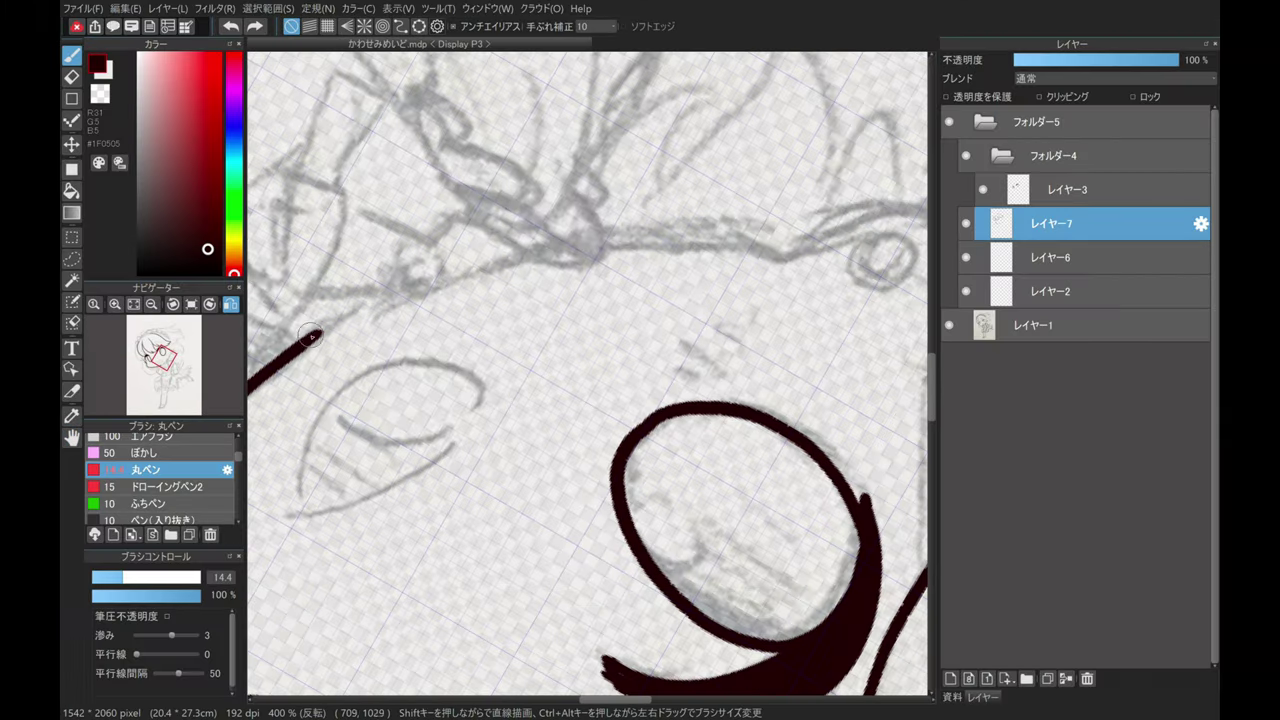
Ink the face's jawline over the sketch on レイヤー7.
drag(250, 383, 588, 241)
key(h)
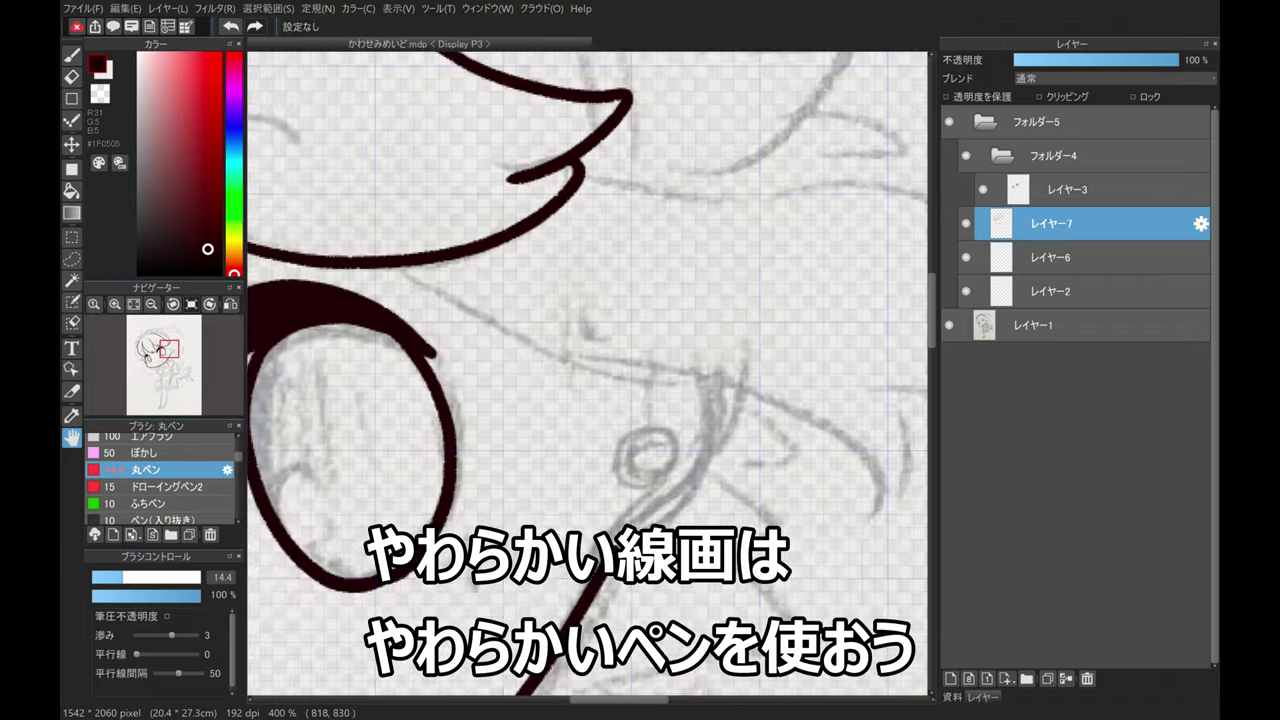
Ink the ear, round earring and hair strands beside the wider eye on レイヤー7.
mouse_move(252, 234)
mouse_down()
mouse_move(461, 338)
mouse_move(758, 526)
mouse_up()
drag(760, 390, 795, 515)
drag(730, 475, 785, 530)
drag(700, 420, 560, 465)
mouse_move(310, 185)
mouse_down()
mouse_move(575, 205)
mouse_move(840, 390)
mouse_up()
drag(795, 350, 790, 515)
drag(593, 404, 795, 525)
mouse_move(368, 497)
mouse_down()
mouse_move(543, 457)
mouse_move(605, 335)
mouse_move(584, 415)
mouse_up()
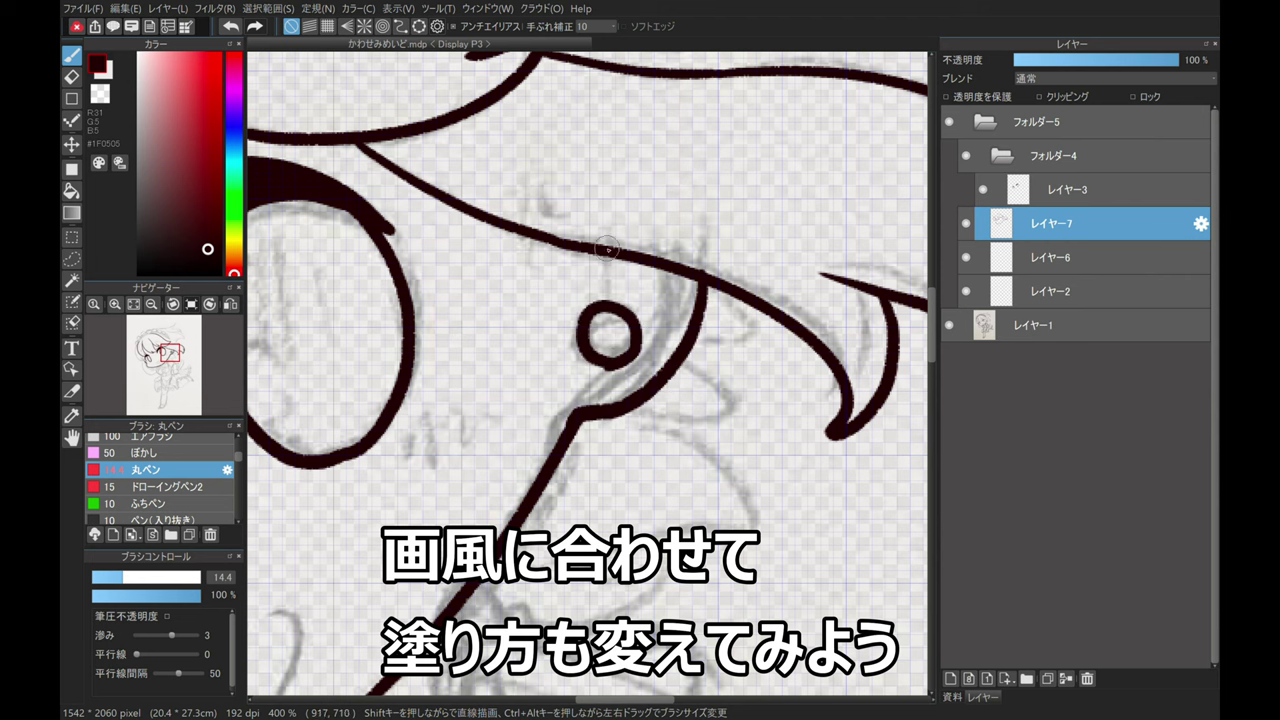
Ink the long side hair locks around the cheek on レイヤー7.
key(space)
mouse_move(569, 222)
mouse_down()
mouse_move(554, 497)
mouse_move(625, 100)
mouse_move(545, 545)
mouse_move(500, 180)
mouse_up()
key(space)
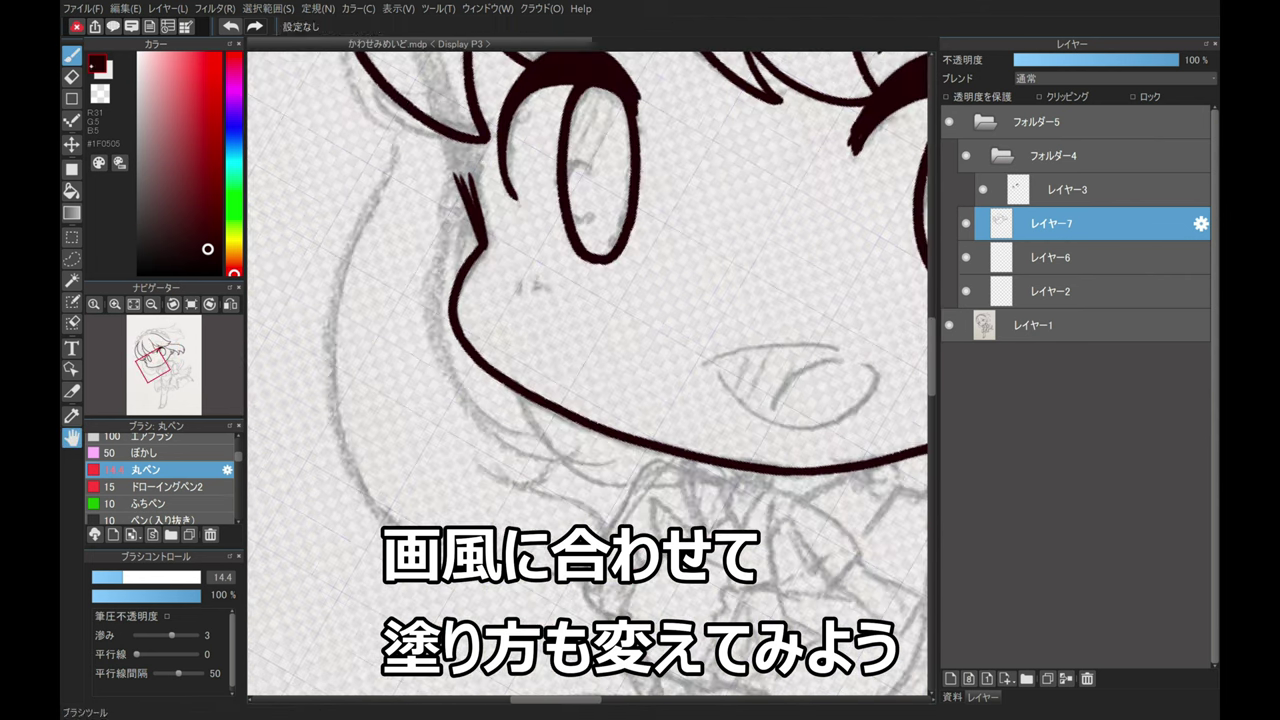
drag(408, 112, 385, 555)
drag(465, 457, 598, 592)
drag(464, 150, 569, 442)
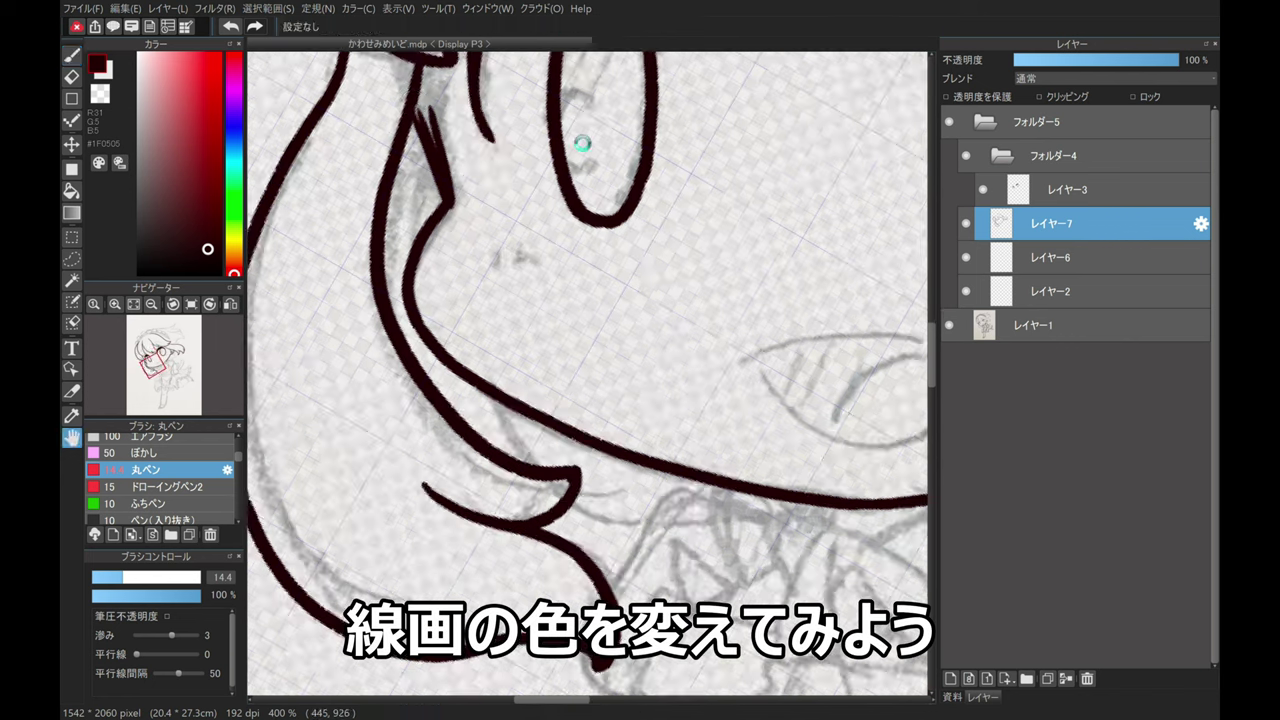
Ink the open mouth's outline on レイヤー3.
scroll(586, 206, up, 1)
drag(586, 206, 576, 336)
drag(392, 262, 428, 410)
key(space)
drag(620, 450, 380, 390)
click(1075, 189)
mouse_move(682, 479)
mouse_down()
mouse_move(488, 481)
mouse_move(600, 560)
mouse_move(685, 486)
mouse_up()
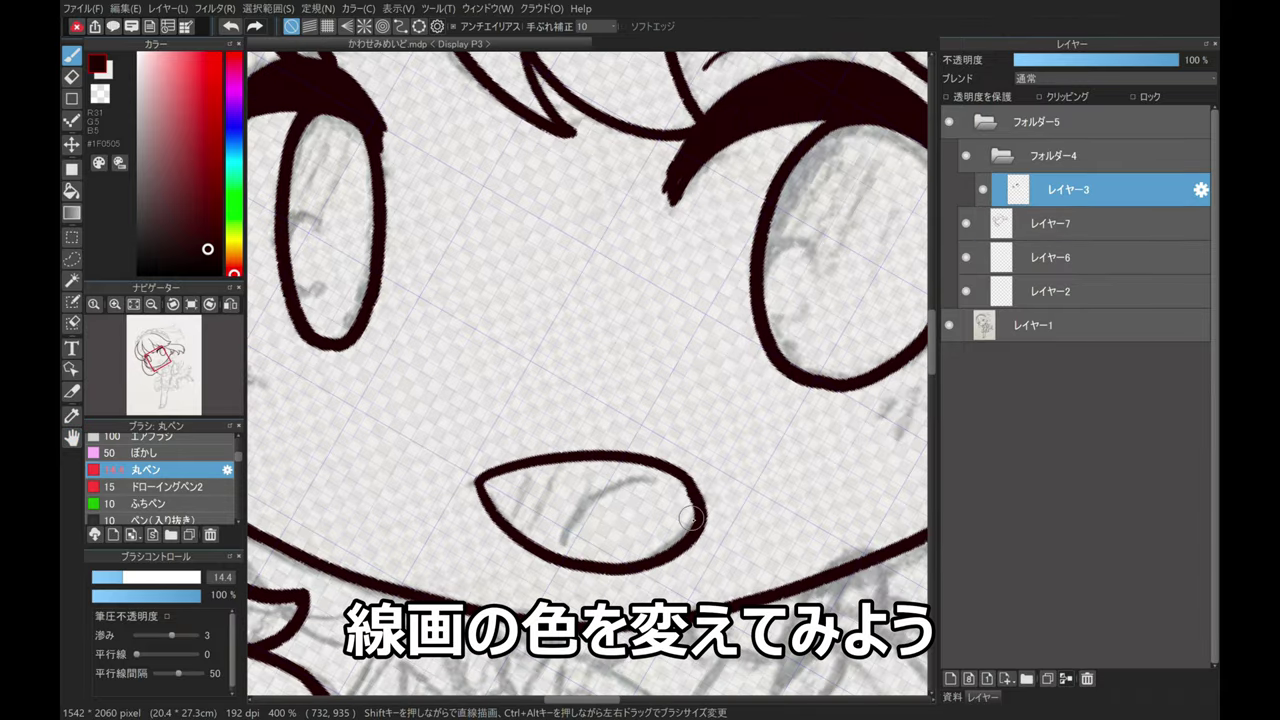
Ink the collar, ribbon bow and outfit details below the chin over the pencil sketch.
key(Left)
key(Left)
drag(600, 300, 663, 386)
scroll(663, 386, down, 3)
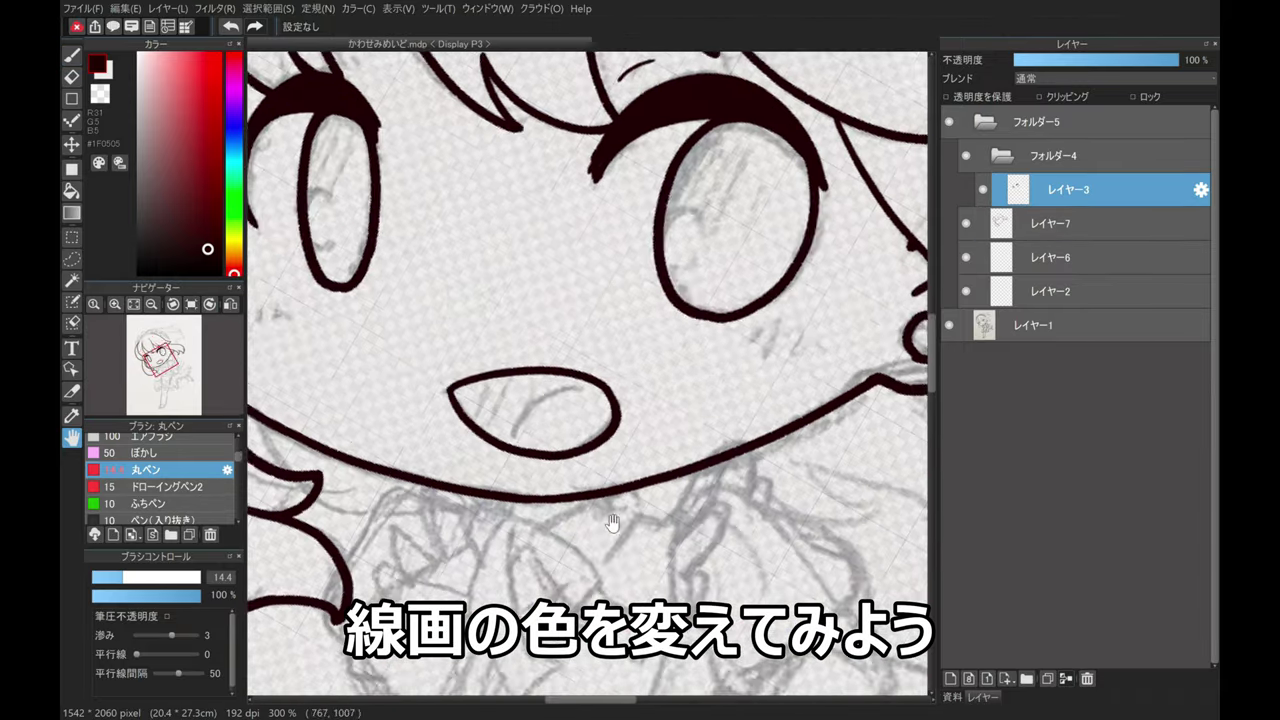
scroll(600, 400, up, 4)
key(Right)
key(Right)
drag(540, 300, 540, 427)
key(b)
mouse_move(492, 366)
mouse_down()
mouse_move(537, 295)
mouse_move(545, 455)
mouse_move(735, 505)
mouse_move(505, 355)
mouse_move(520, 600)
mouse_up()
mouse_move(545, 290)
mouse_down()
mouse_move(690, 390)
mouse_move(630, 450)
mouse_up()
drag(490, 290, 420, 490)
mouse_move(540, 290)
mouse_down()
mouse_move(660, 245)
mouse_move(575, 388)
mouse_up()
key(h)
scroll(480, 467, down, 2)
scroll(480, 467, up, 2)
key(b)
mouse_move(395, 288)
mouse_down()
mouse_move(355, 255)
mouse_move(375, 336)
mouse_move(640, 212)
mouse_move(485, 255)
mouse_move(475, 275)
mouse_move(605, 335)
mouse_up()
key(ctrl+z)
mouse_move(590, 200)
mouse_down()
mouse_move(605, 335)
mouse_move(630, 405)
mouse_up()
drag(628, 445, 630, 472)
drag(618, 522, 630, 535)
drag(662, 455, 664, 548)
drag(585, 330, 555, 525)
drag(672, 492, 683, 510)
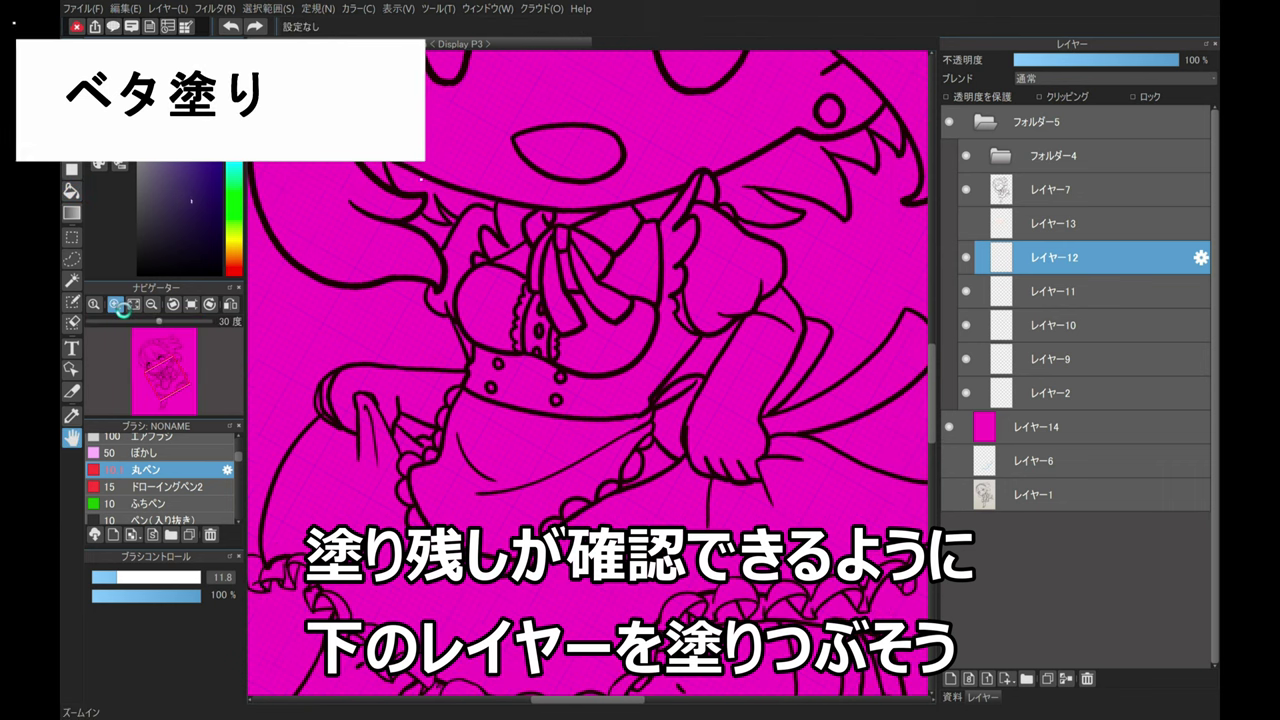
Bucket-fill the bodice's chest areas, centre panel and apron with white on レイヤー12.
click(440, 280)
click(620, 320)
click(512, 300)
click(492, 270)
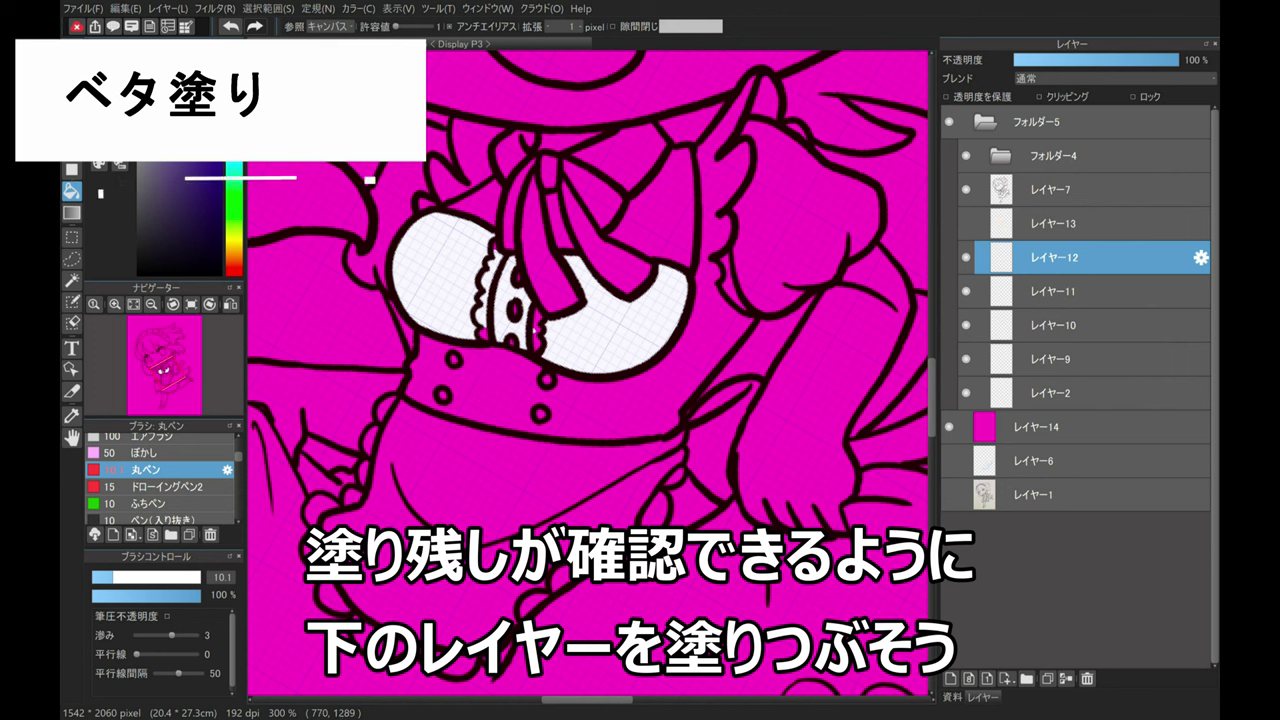
click(577, 516)
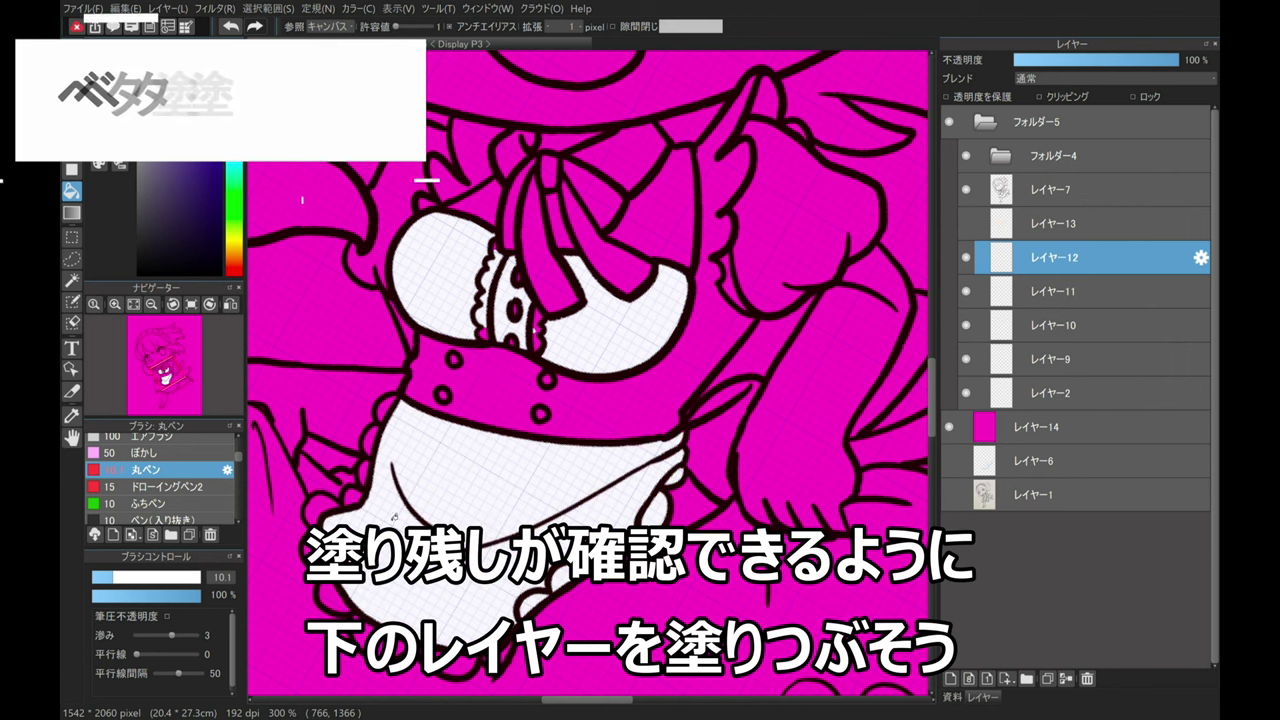
Bucket-fill the apron's scalloped edge, the skirt-hem frill and both sock bands with white on レイヤー12.
mouse_move(163, 371)
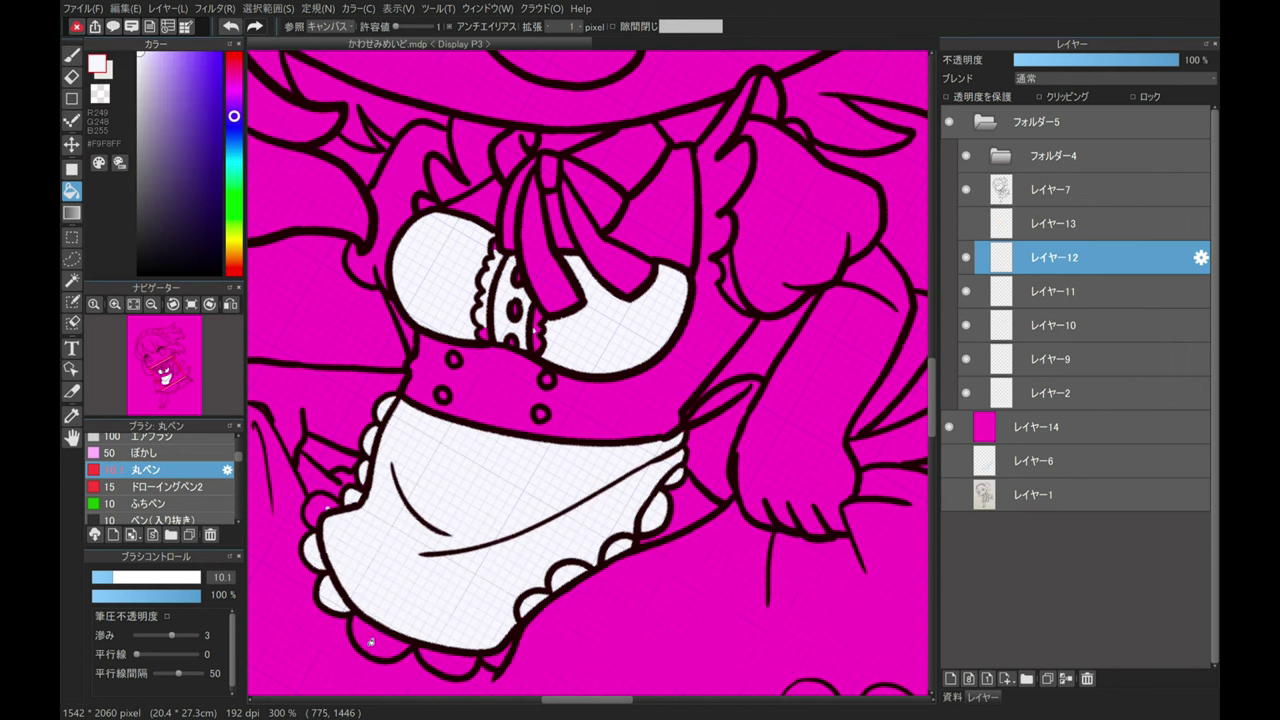
click(197, 388)
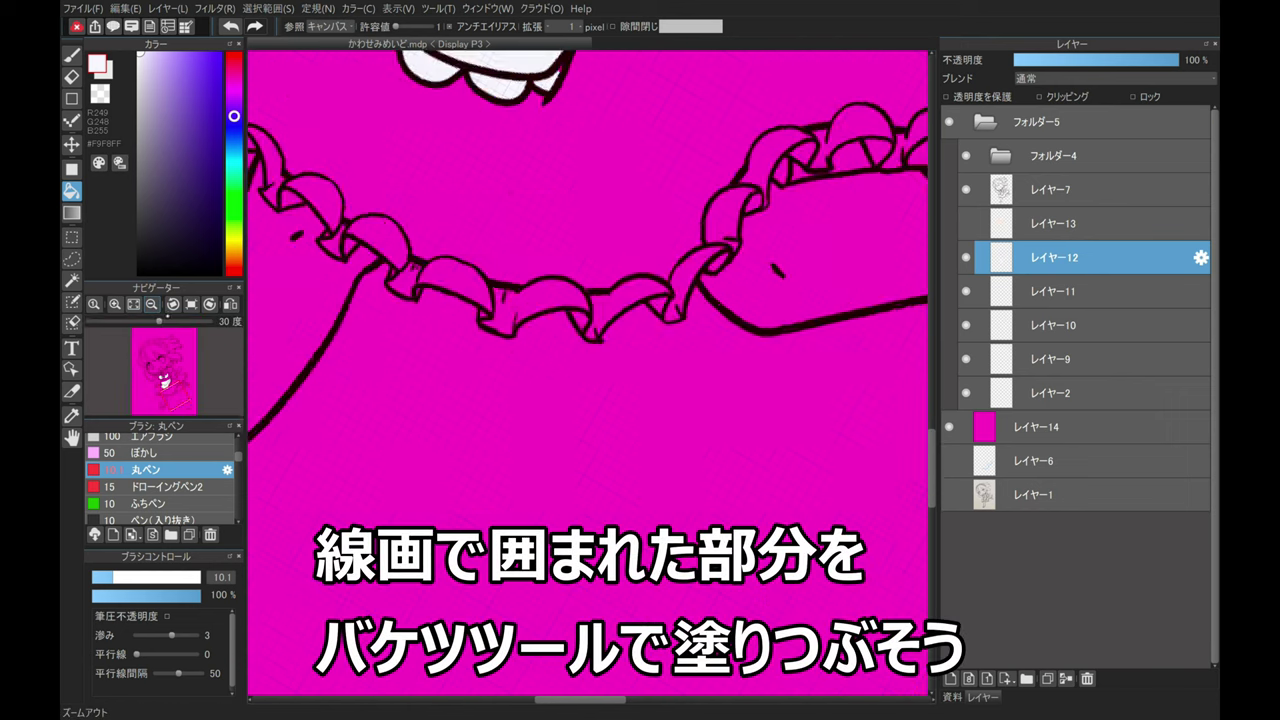
scroll(295, 192, down, 1)
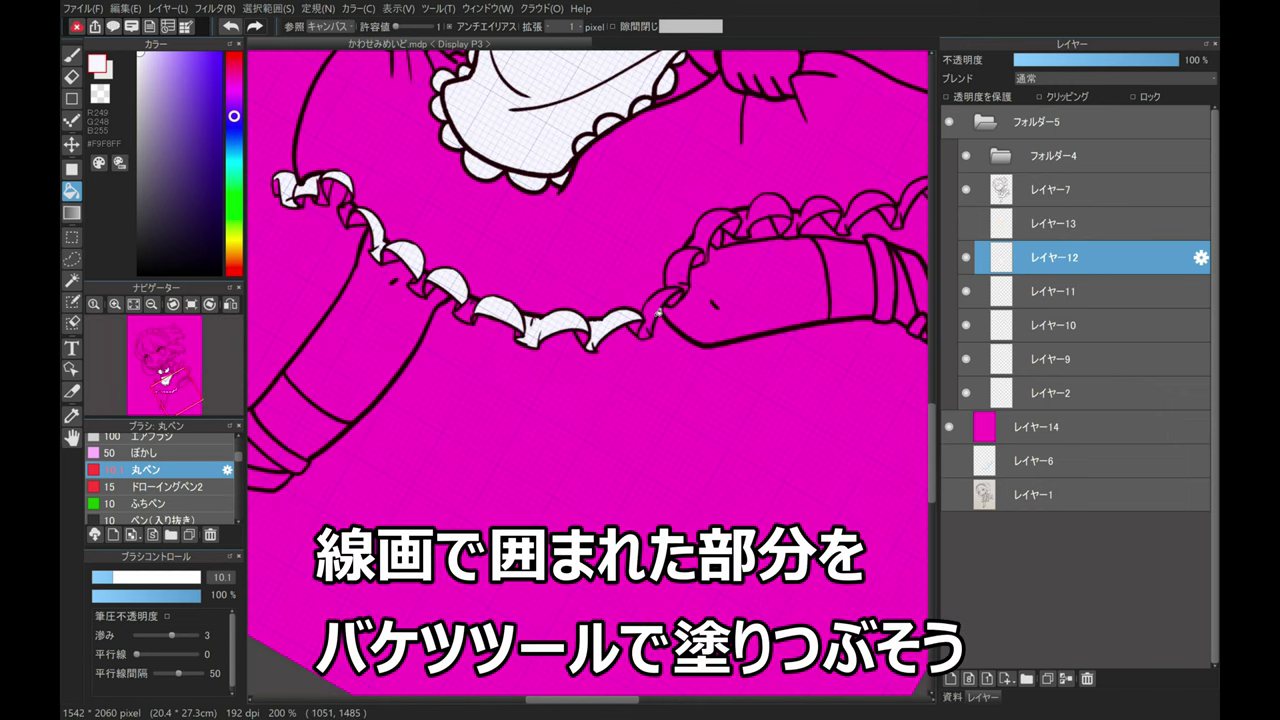
click(884, 207)
click(910, 196)
click(845, 276)
click(295, 435)
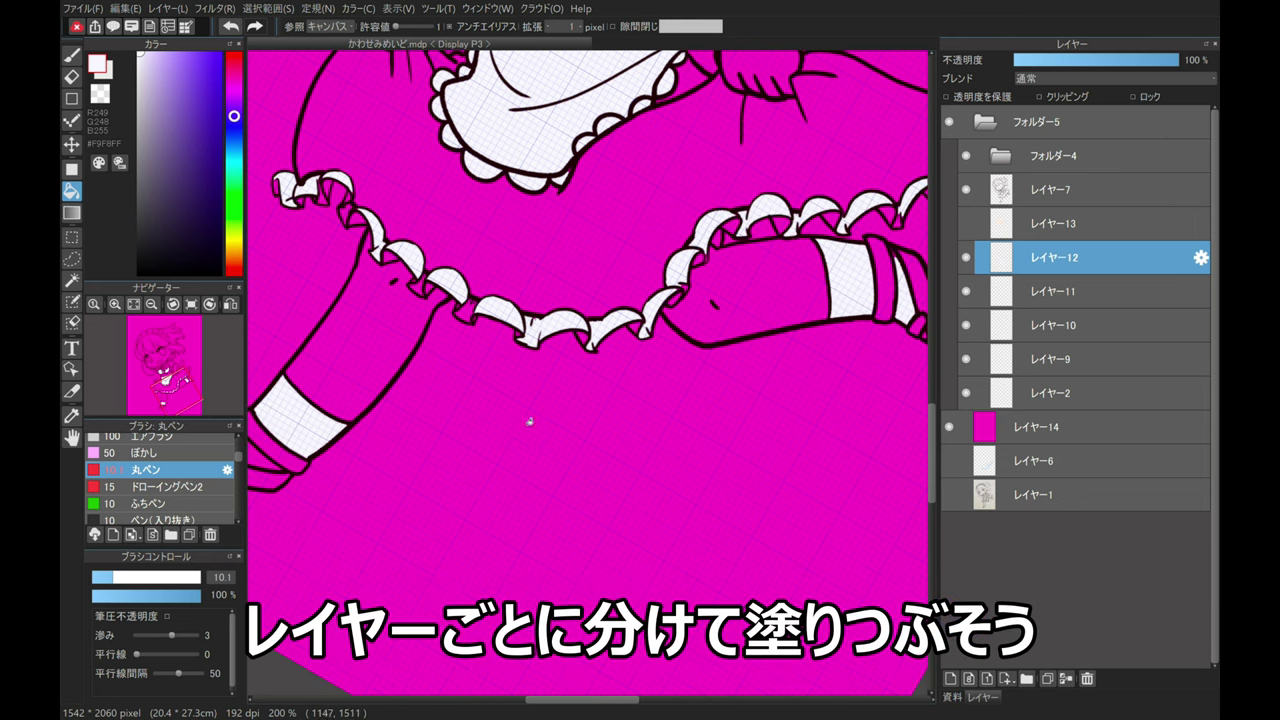
Fill the apron's waist ribbon tails and the rest of the skirt frill up to its rear end with white.
click(71, 437)
drag(709, 277, 414, 429)
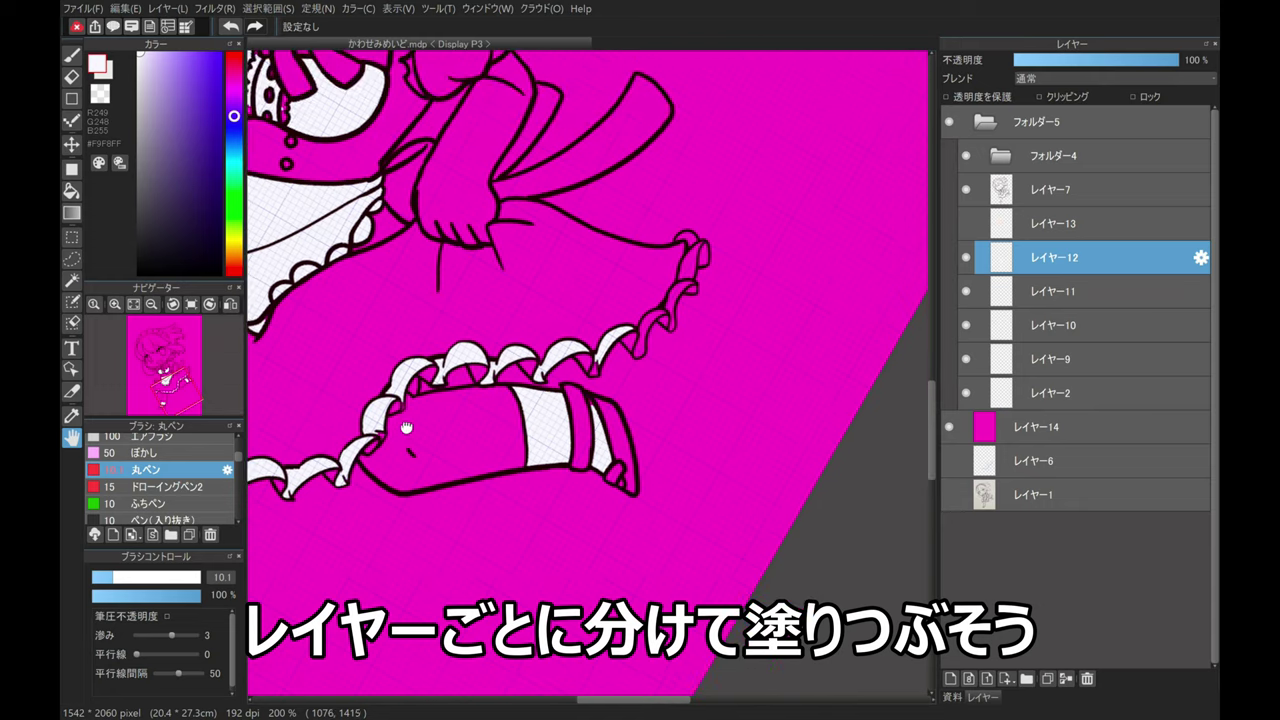
click(71, 190)
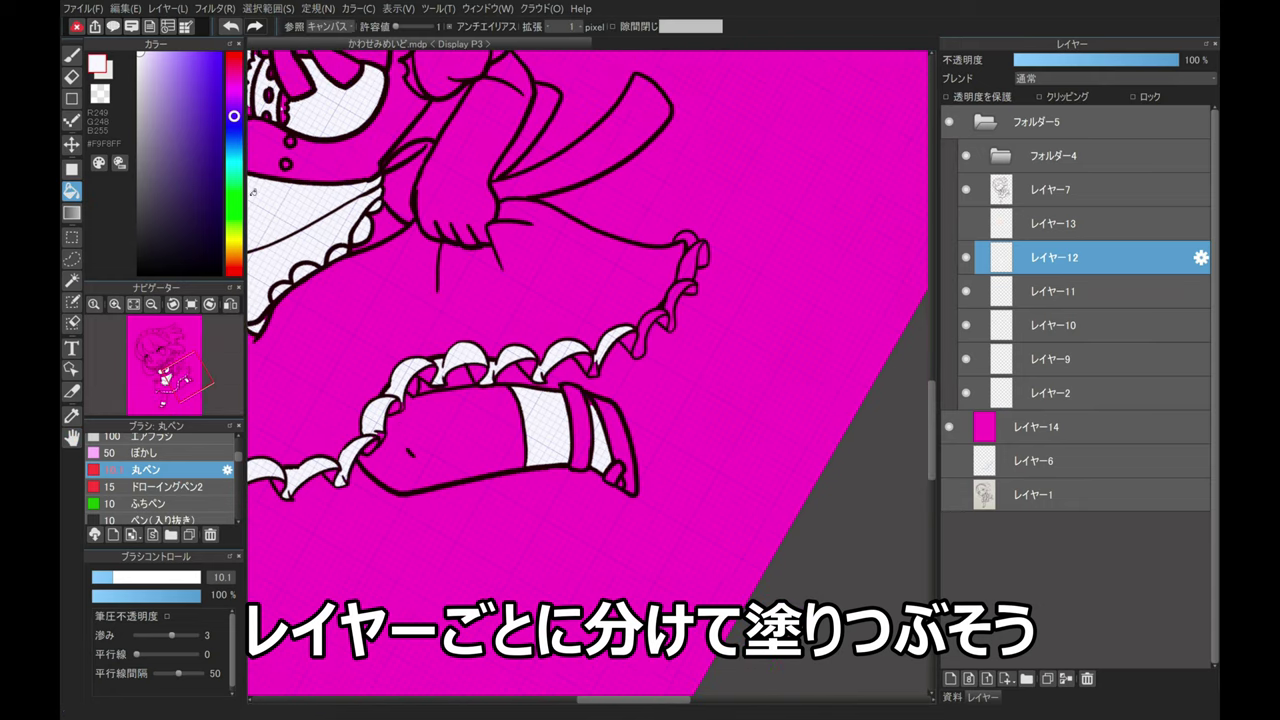
click(562, 175)
click(381, 192)
key(ctrl+z)
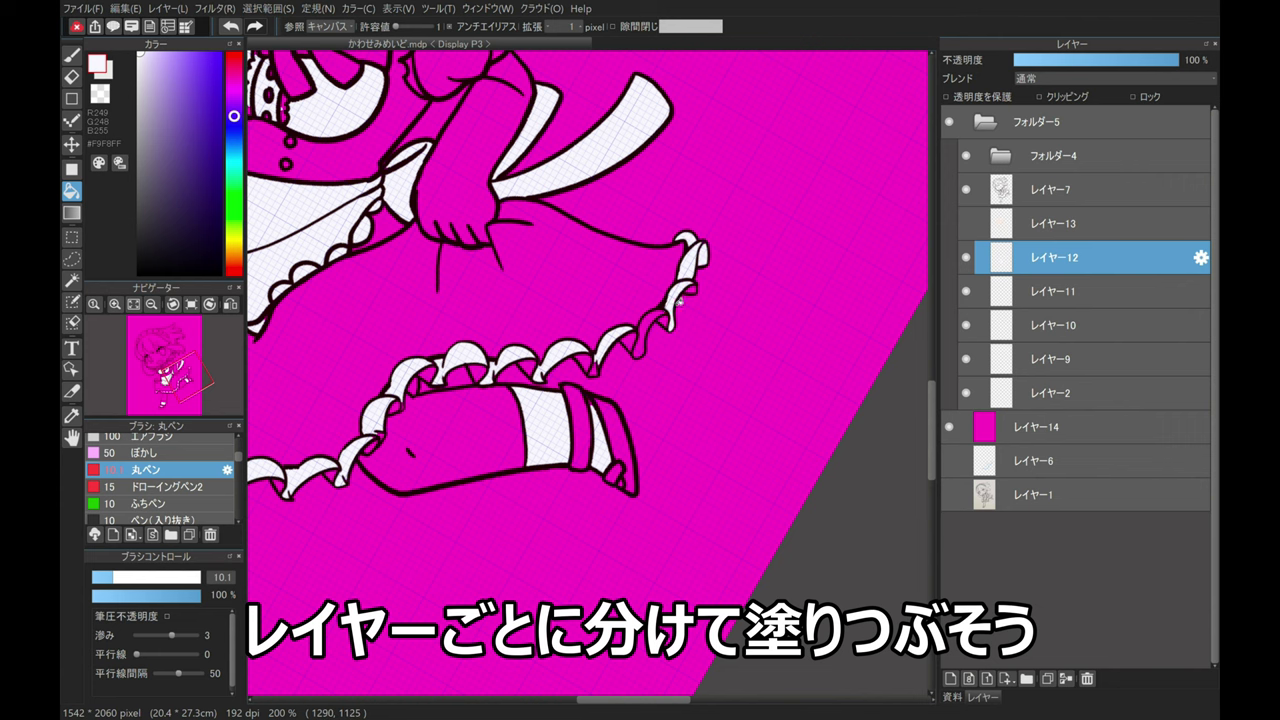
click(600, 375)
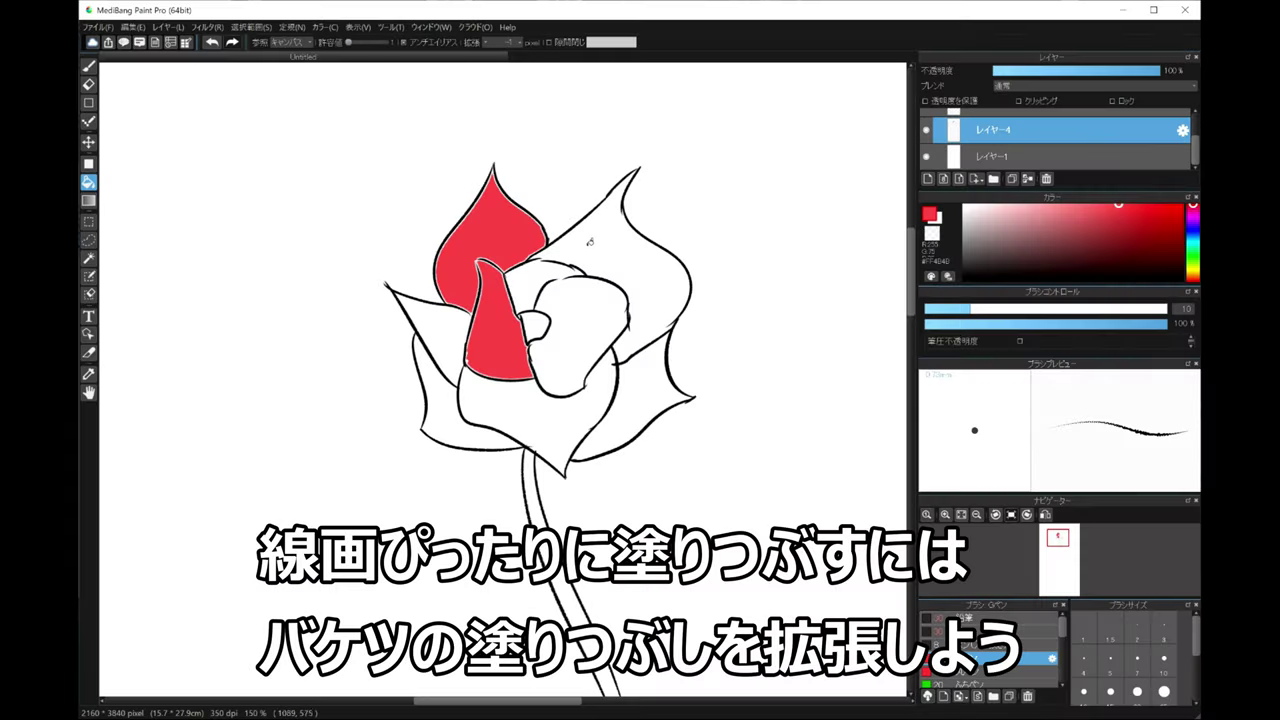
In the rose line-art demo, bucket-fill the petals with red on レイヤー4.
click(592, 242)
click(535, 287)
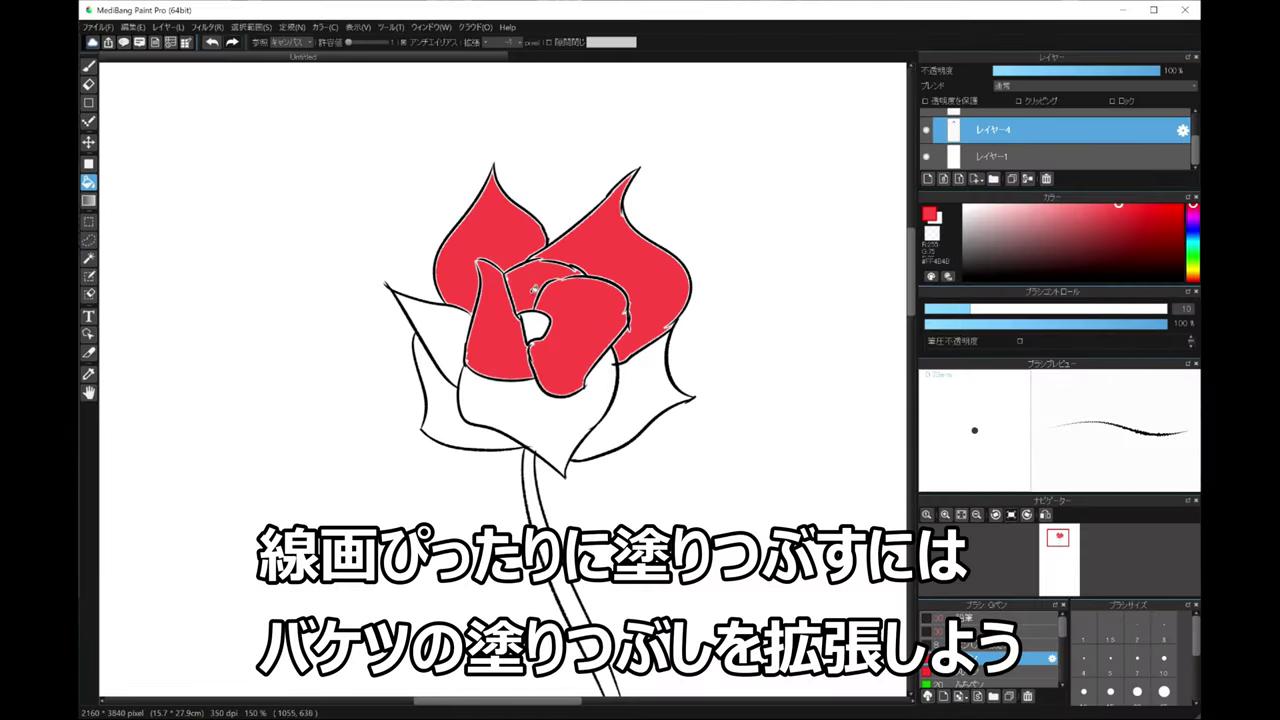
click(517, 384)
click(461, 386)
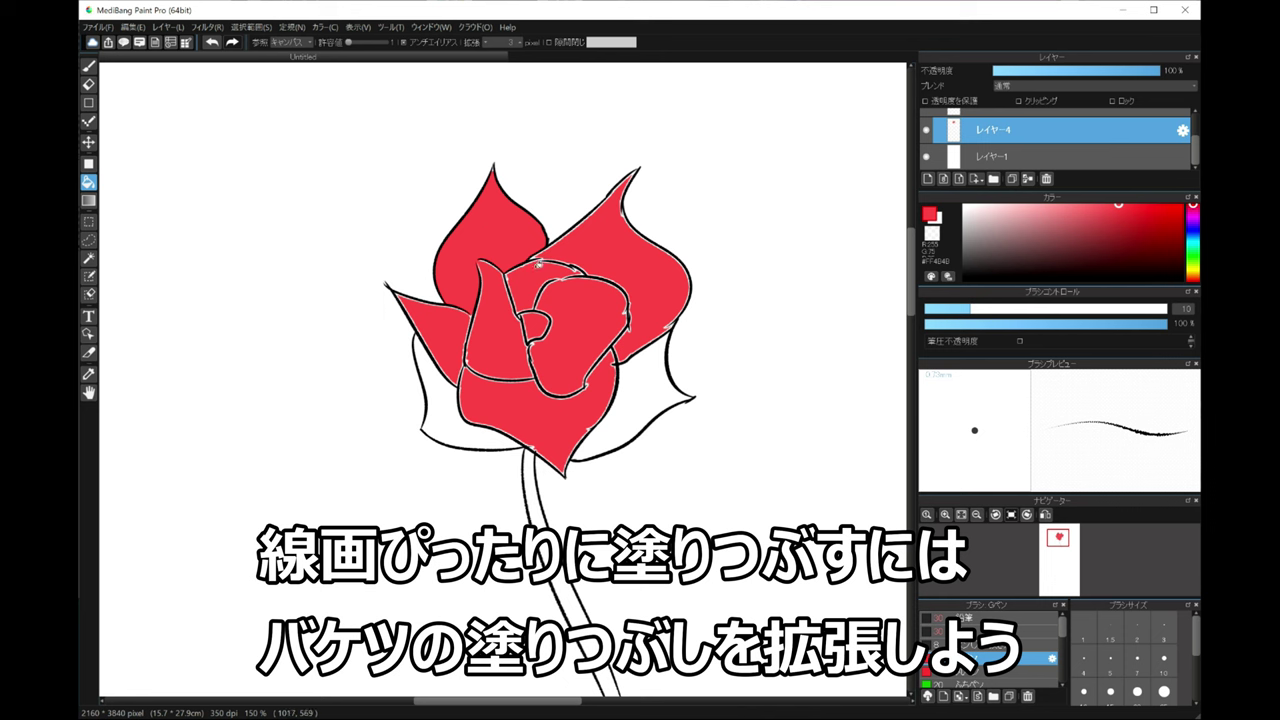
click(535, 285)
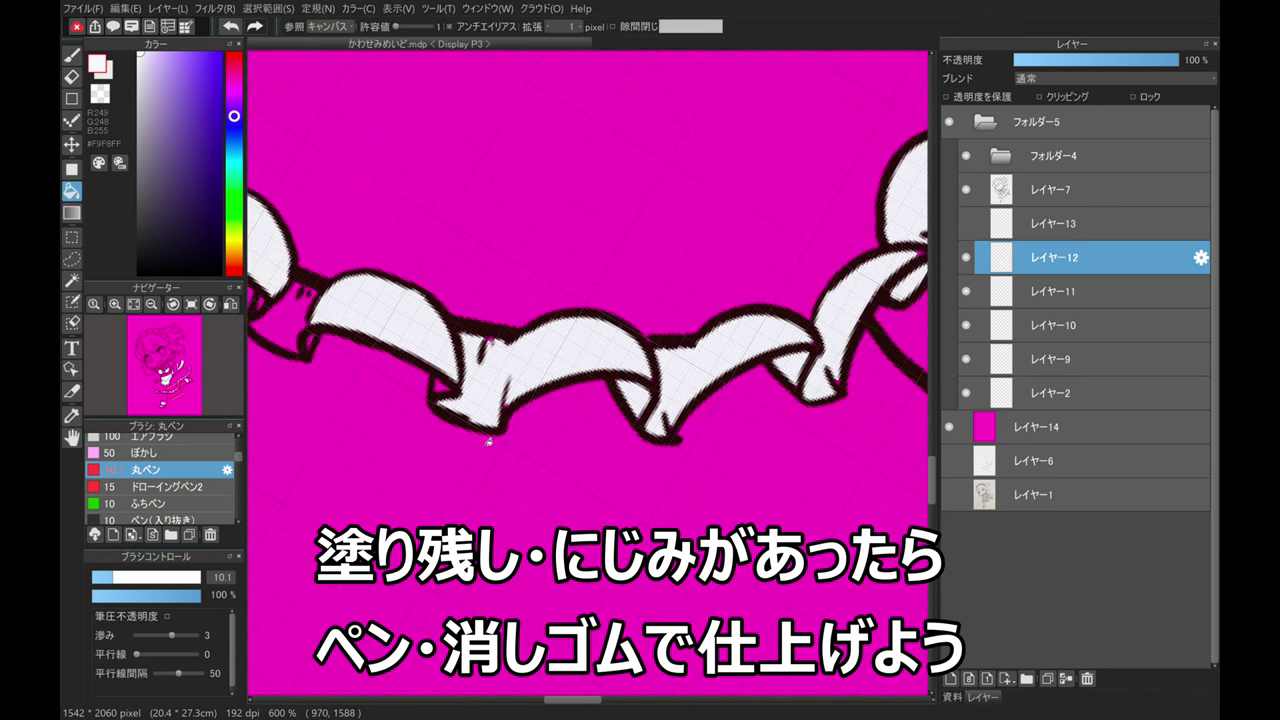
Fill the remaining small folds of the skirt-hem frill with white on レイヤー12.
key(h)
drag(352, 433, 742, 574)
key(g)
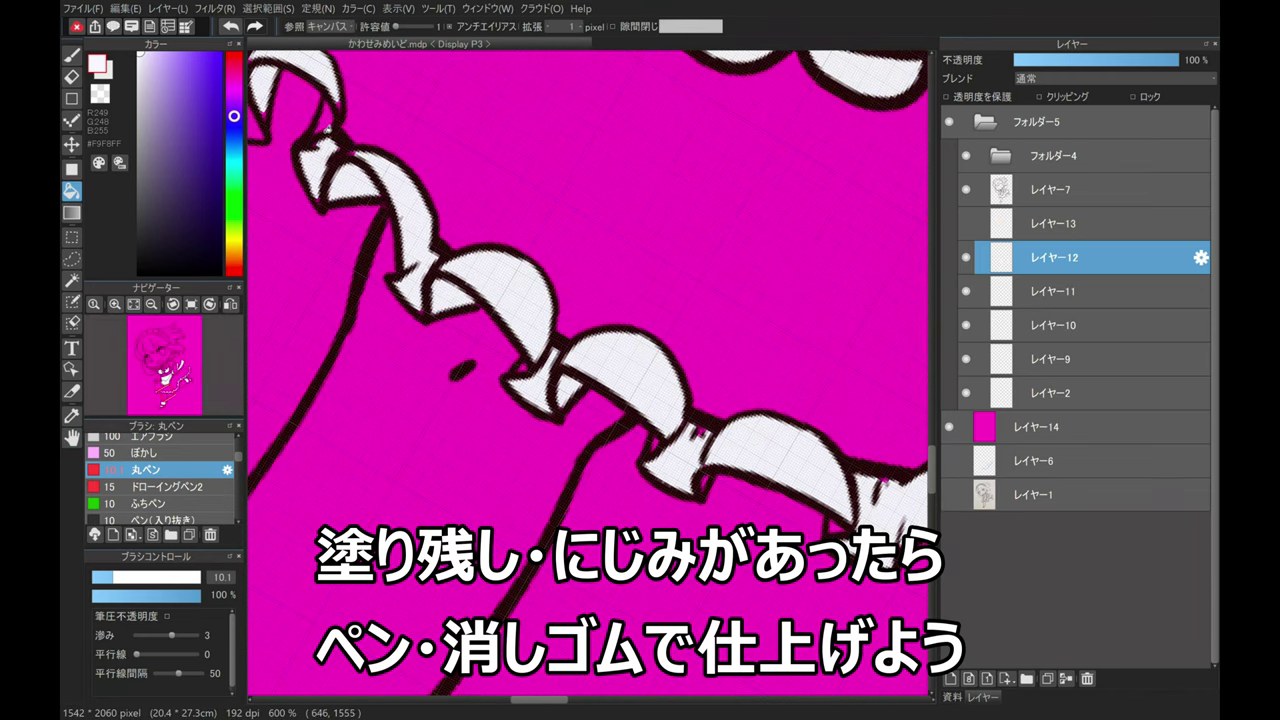
key(h)
drag(294, 294, 574, 494)
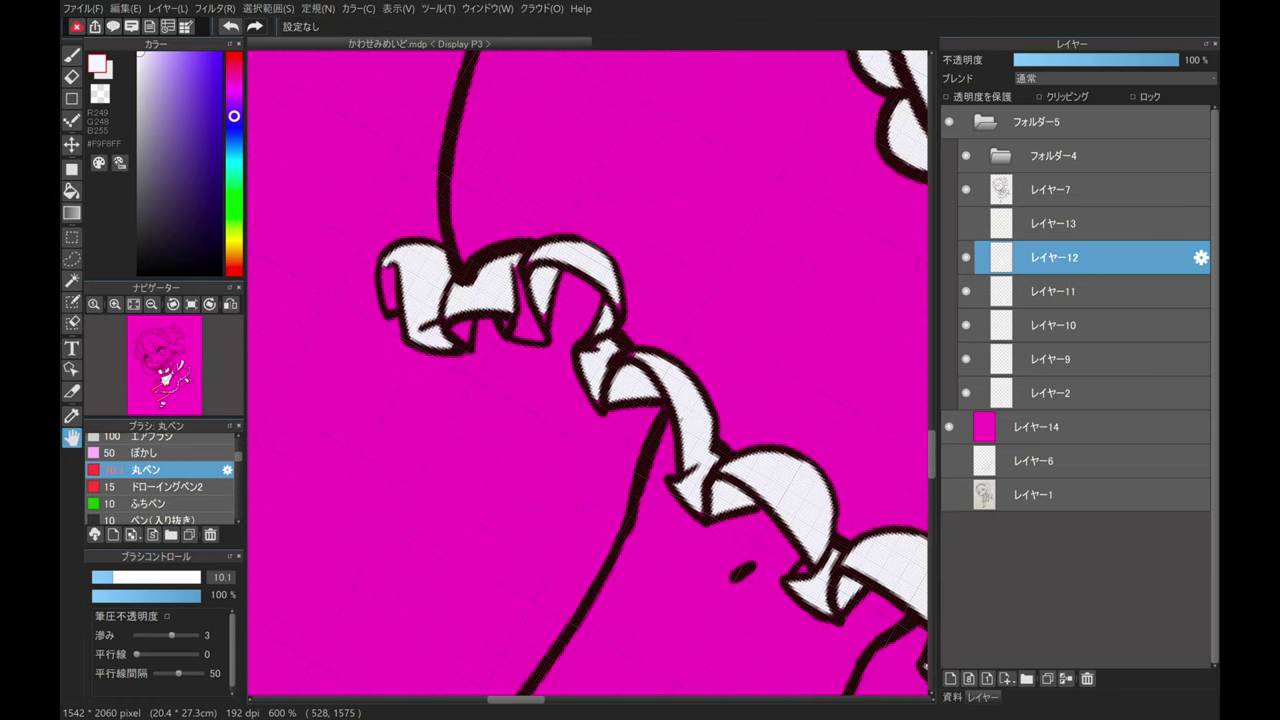
key(g)
scroll(284, 398, down, 2)
Bucket-fill the collar on both sides of the neck ribbon with white.
key(h)
mouse_move(700, 400)
mouse_down()
mouse_move(624, 502)
mouse_move(590, 660)
mouse_up()
drag(560, 420, 536, 560)
drag(530, 400, 536, 482)
drag(662, 300, 636, 312)
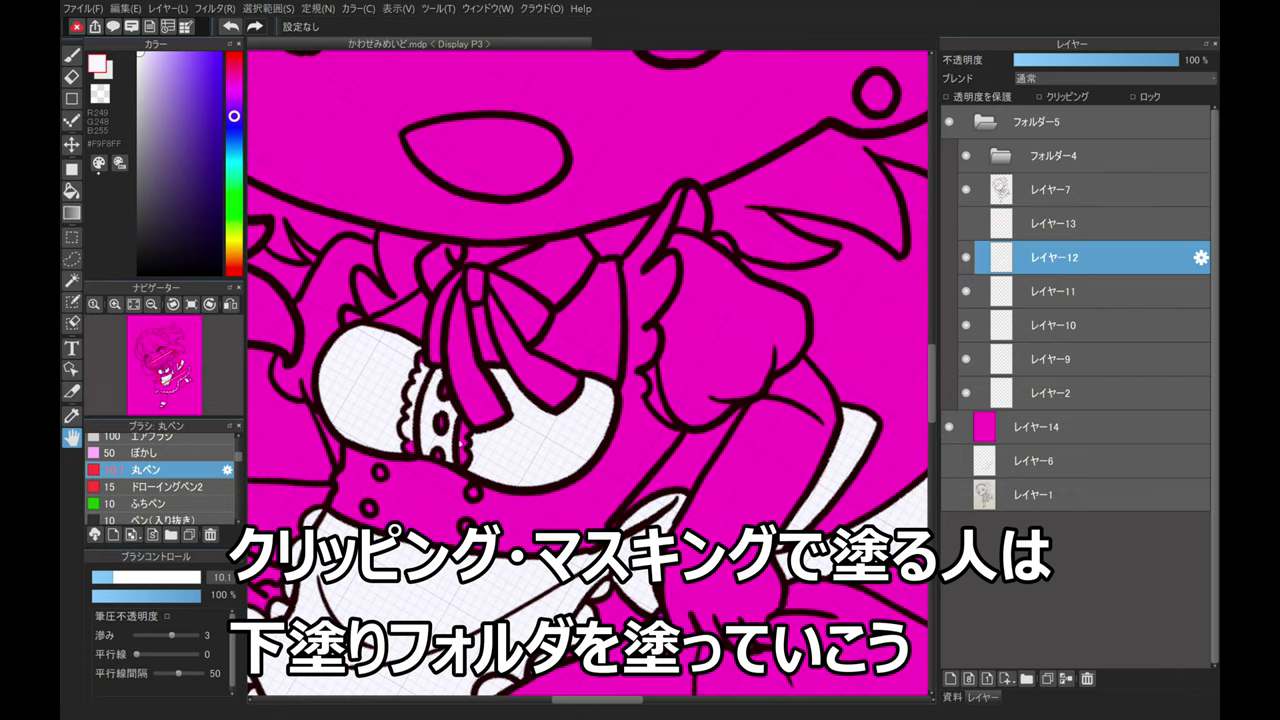
key(g)
click(545, 272)
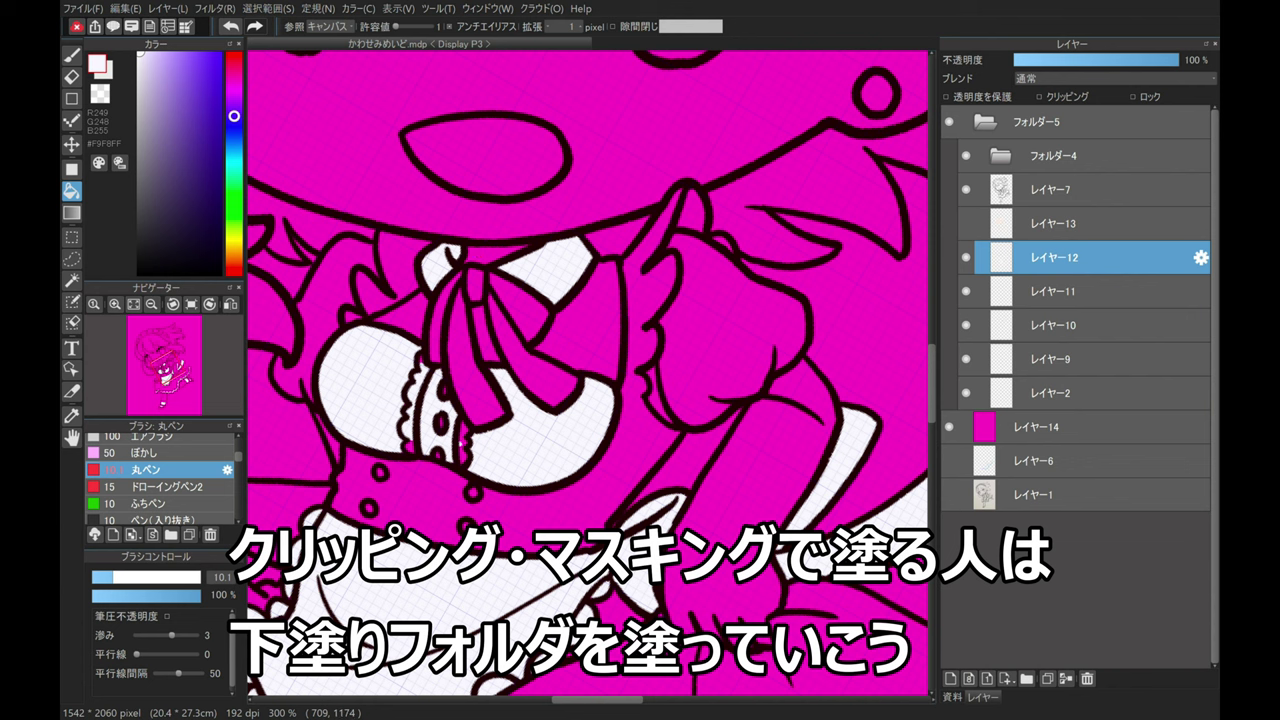
Inspect the white fills on the socks and around both shoes for gaps and colour bleeding.
scroll(520, 474, down, 1)
key(h)
drag(656, 600, 260, 334)
scroll(260, 334, up, 2)
drag(329, 423, 398, 342)
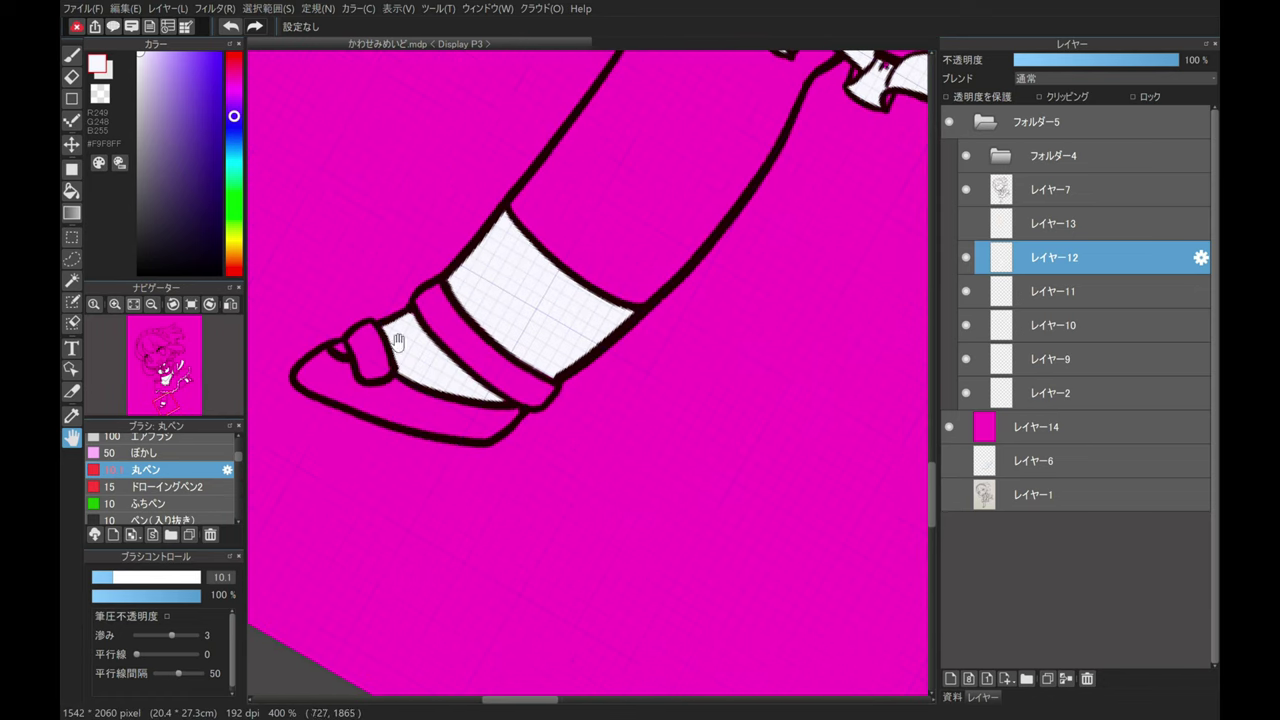
key(g)
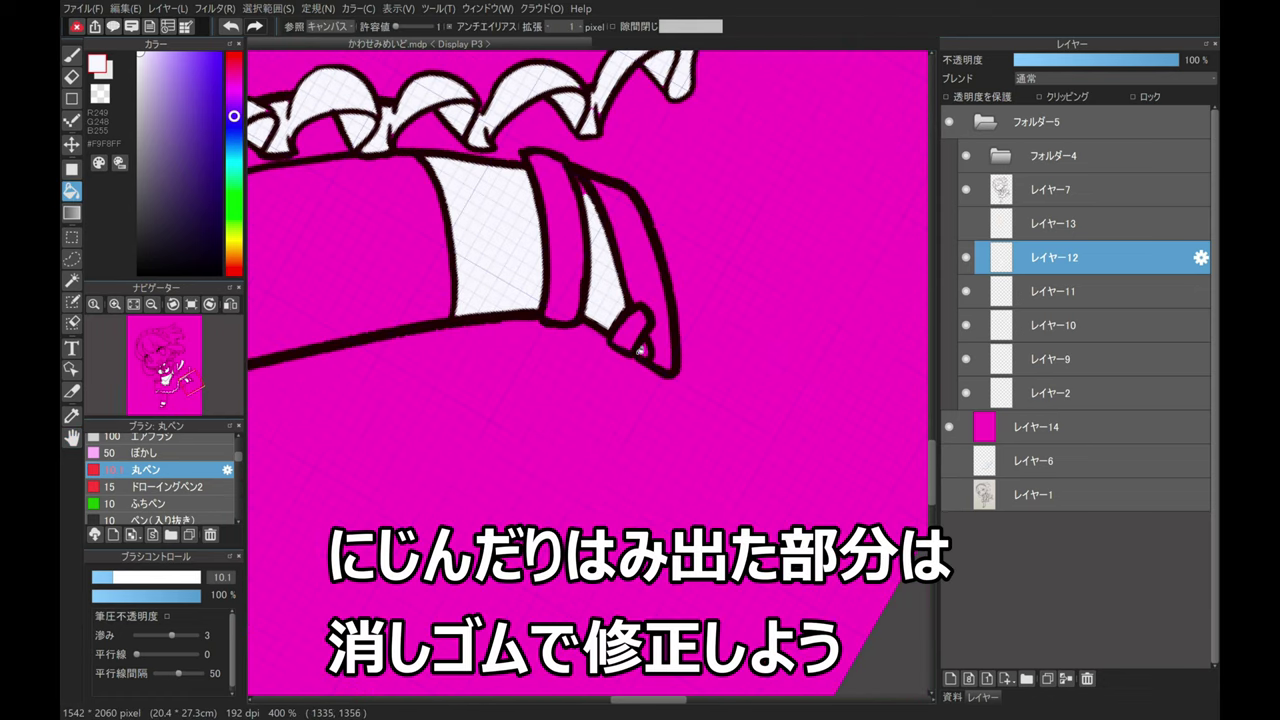
scroll(522, 407, down, 3)
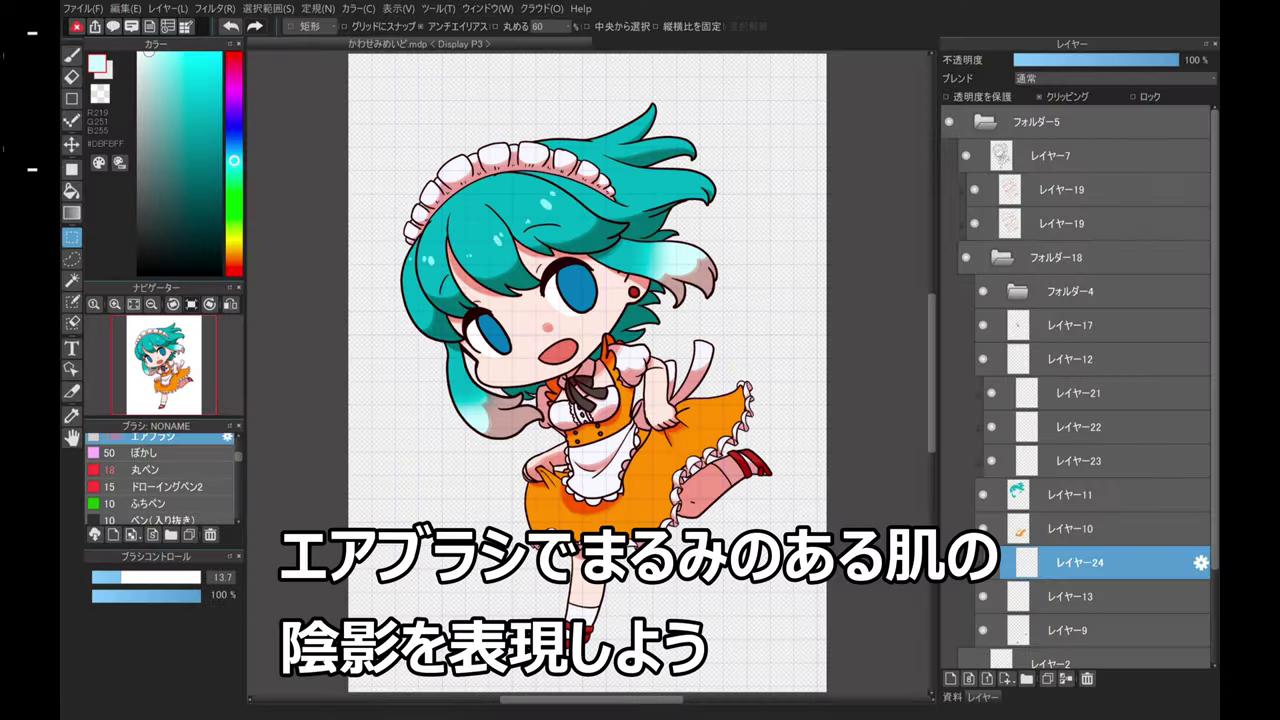
Airbrush a soft light orange-pink blush onto the cheeks on the clipped 乗算 layer レイヤー24.
scroll(140, 350, up, 5)
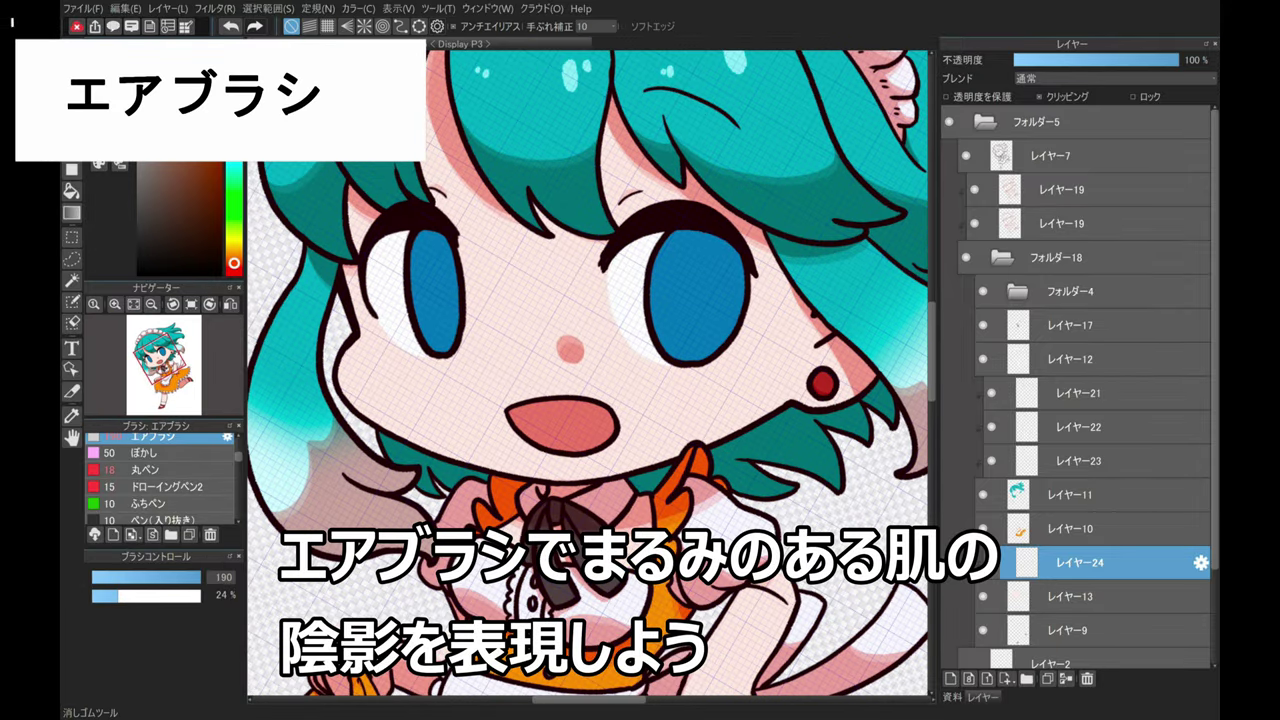
key(b)
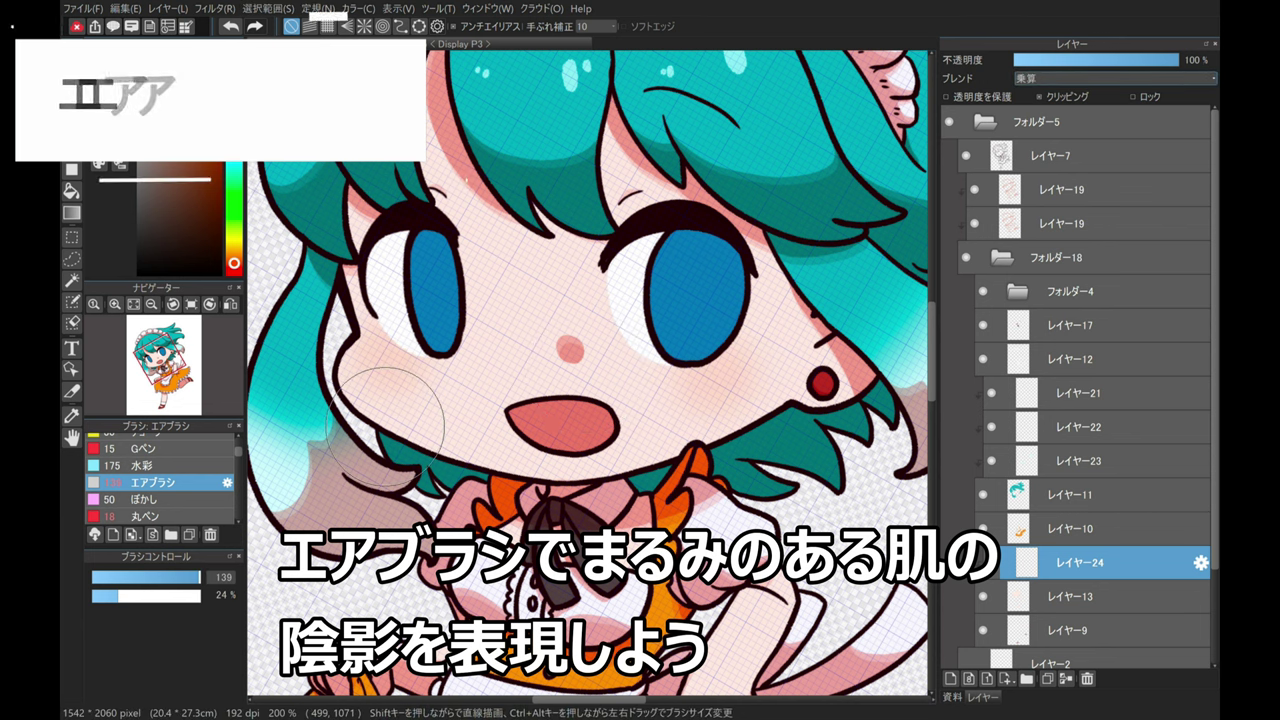
alt+click(460, 468)
mouse_move(460, 468)
mouse_down()
mouse_move(732, 369)
mouse_move(420, 350)
mouse_up()
click(182, 71)
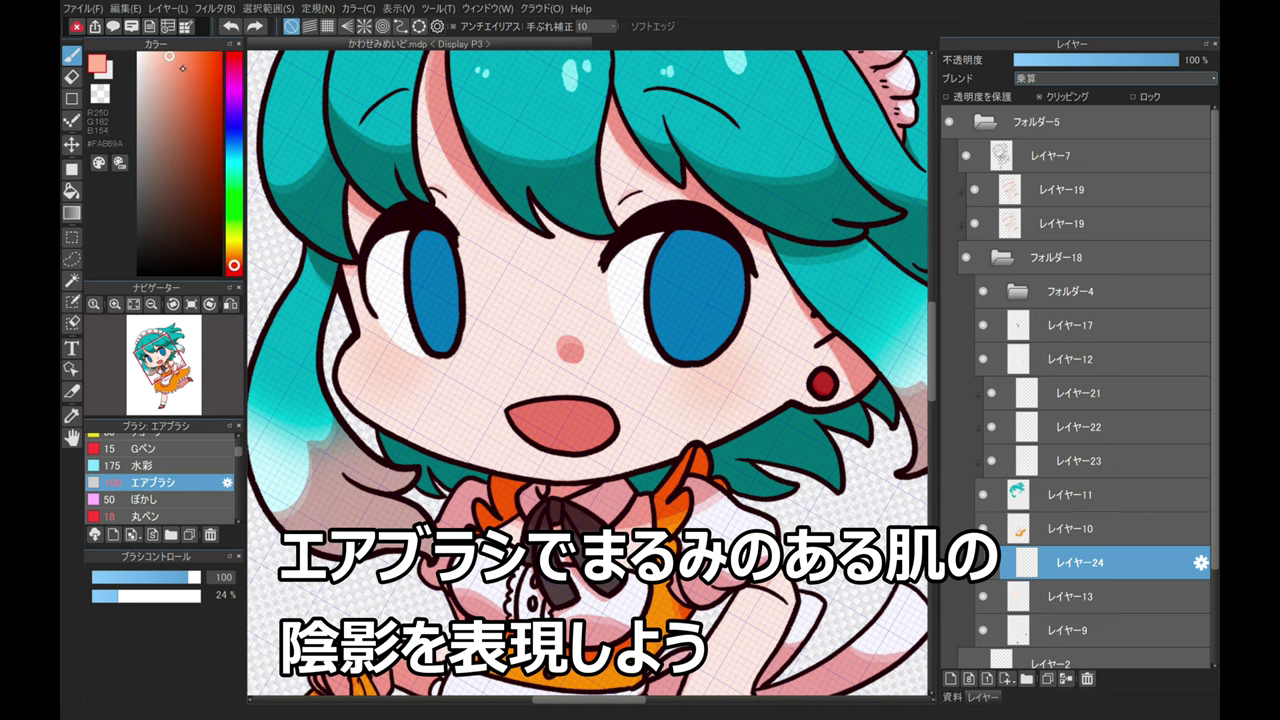
mouse_move(370, 356)
mouse_down()
mouse_move(390, 370)
mouse_move(375, 380)
mouse_up()
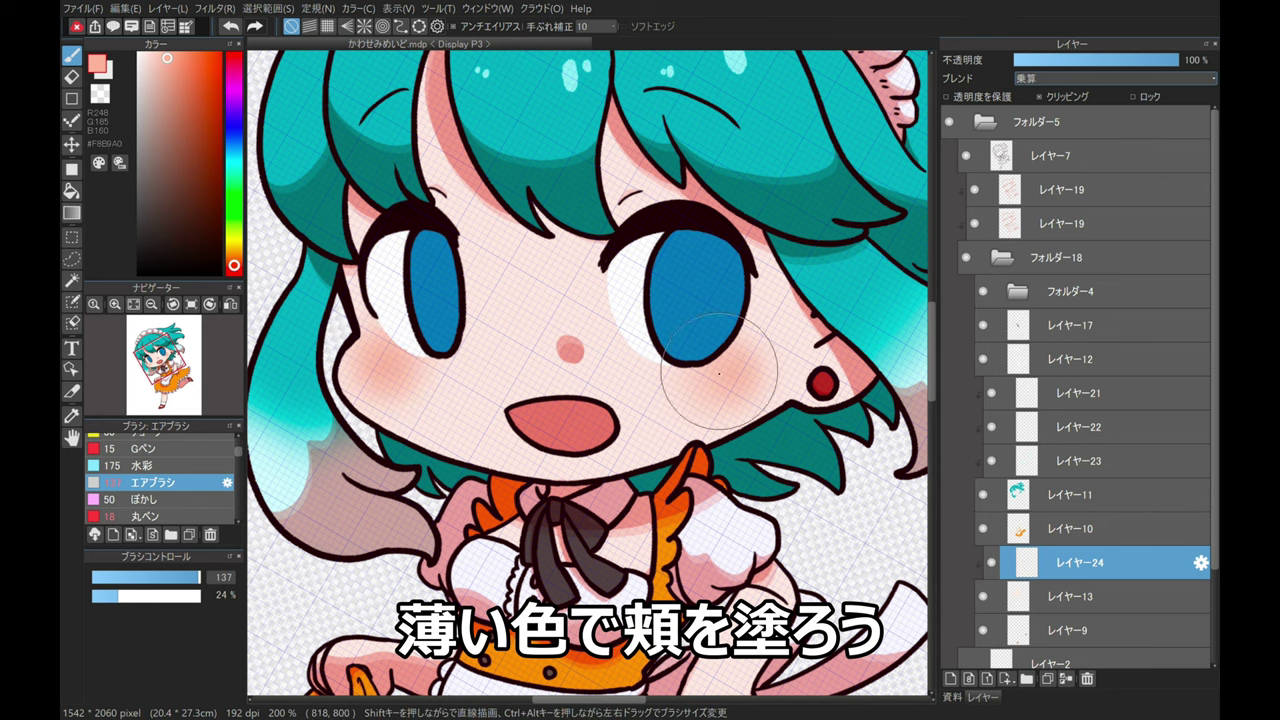
Shift the blush colour toward pink and airbrush both cheeks more strongly.
key(space)
click(233, 73)
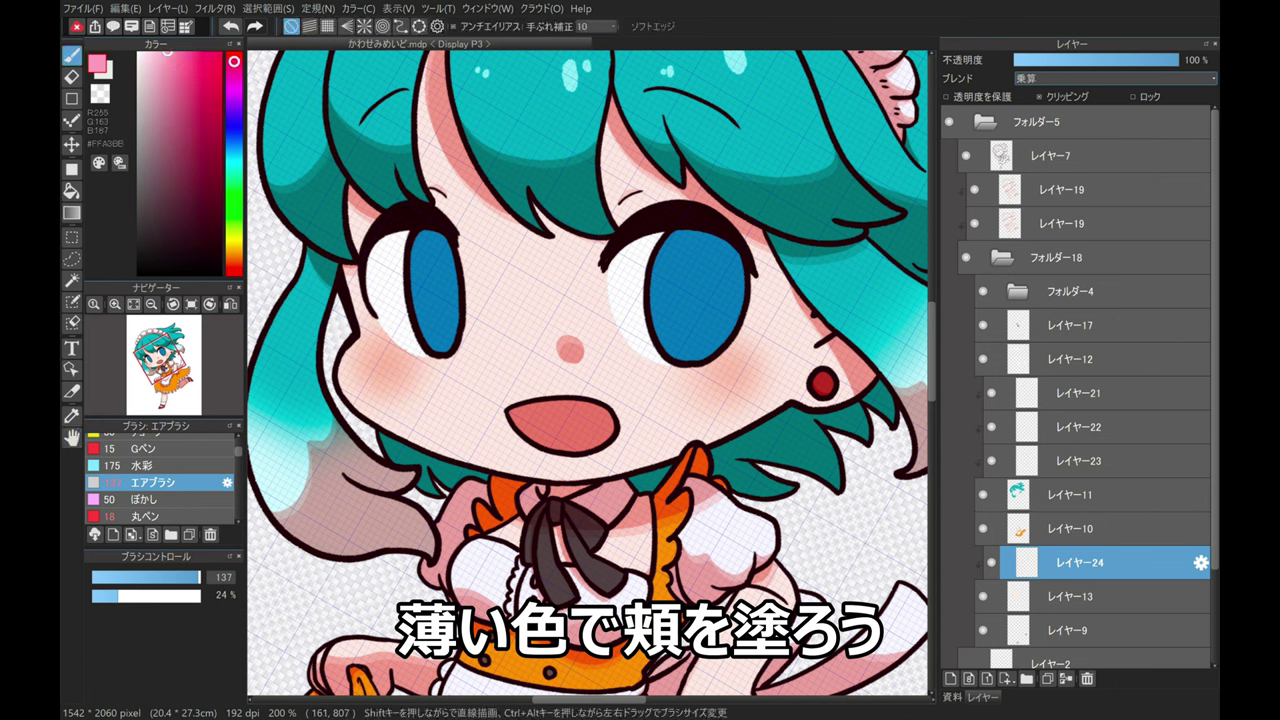
click(159, 59)
click(233, 53)
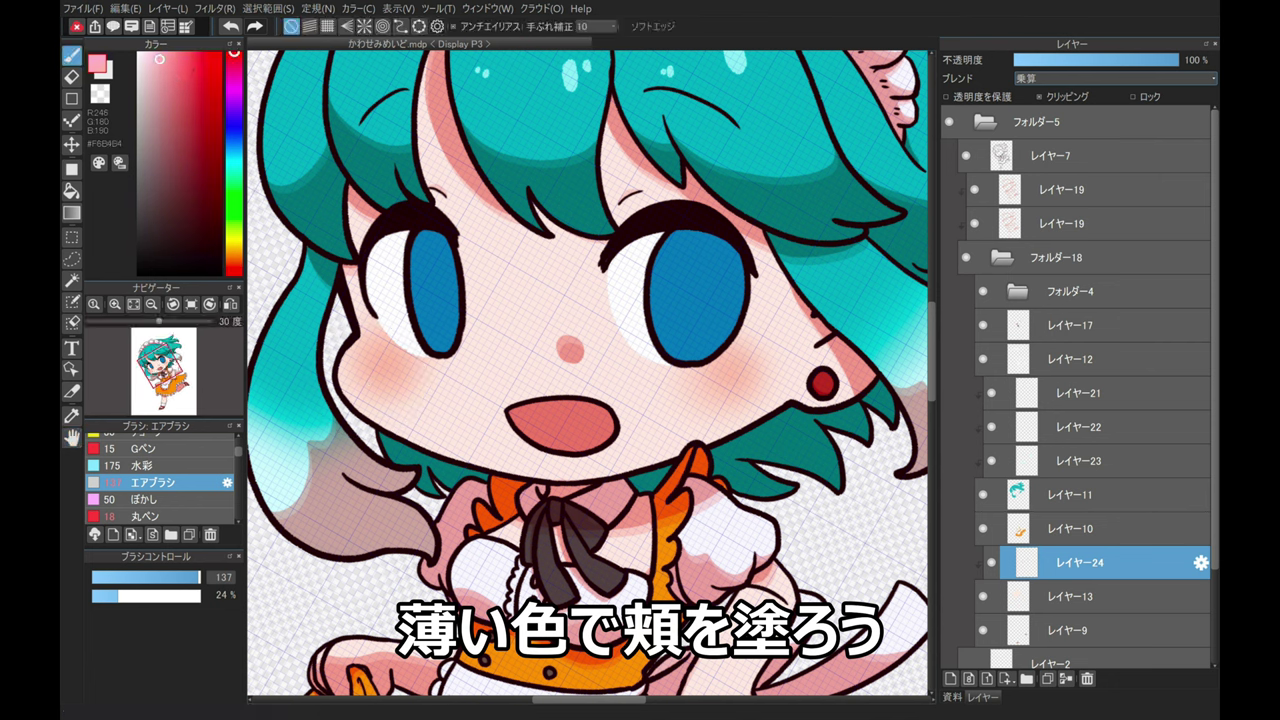
click(231, 26)
drag(385, 370, 417, 380)
mouse_move(740, 360)
mouse_down()
mouse_move(790, 395)
mouse_move(700, 410)
mouse_up()
Draw short orange-red hatch lines on both cheeks with the 丸ペン brush.
click(233, 265)
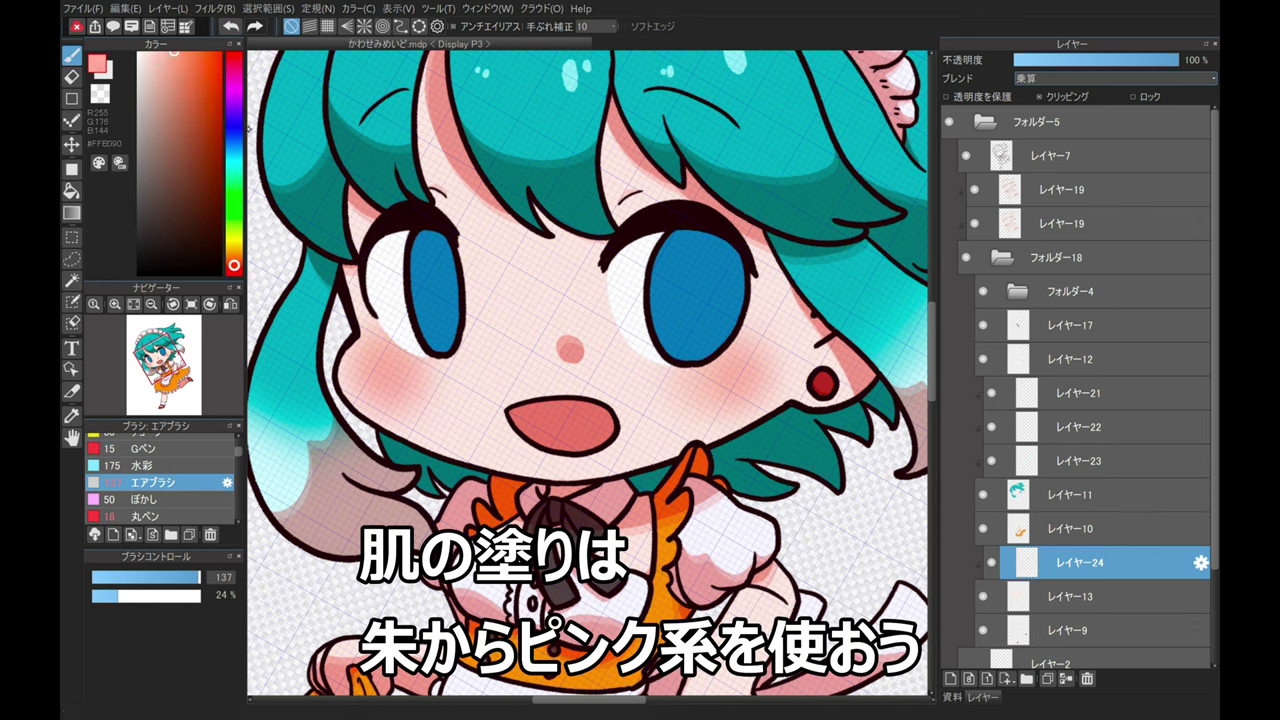
click(233, 269)
key(ctrl+plus)
click(140, 515)
drag(778, 384, 787, 368)
drag(790, 382, 798, 367)
drag(801, 379, 808, 366)
scroll(729, 374, down, 1)
mouse_move(330, 368)
mouse_down()
mouse_move(340, 350)
mouse_move(360, 362)
mouse_up()
scroll(729, 374, down, 1)
scroll(591, 376, down, 2)
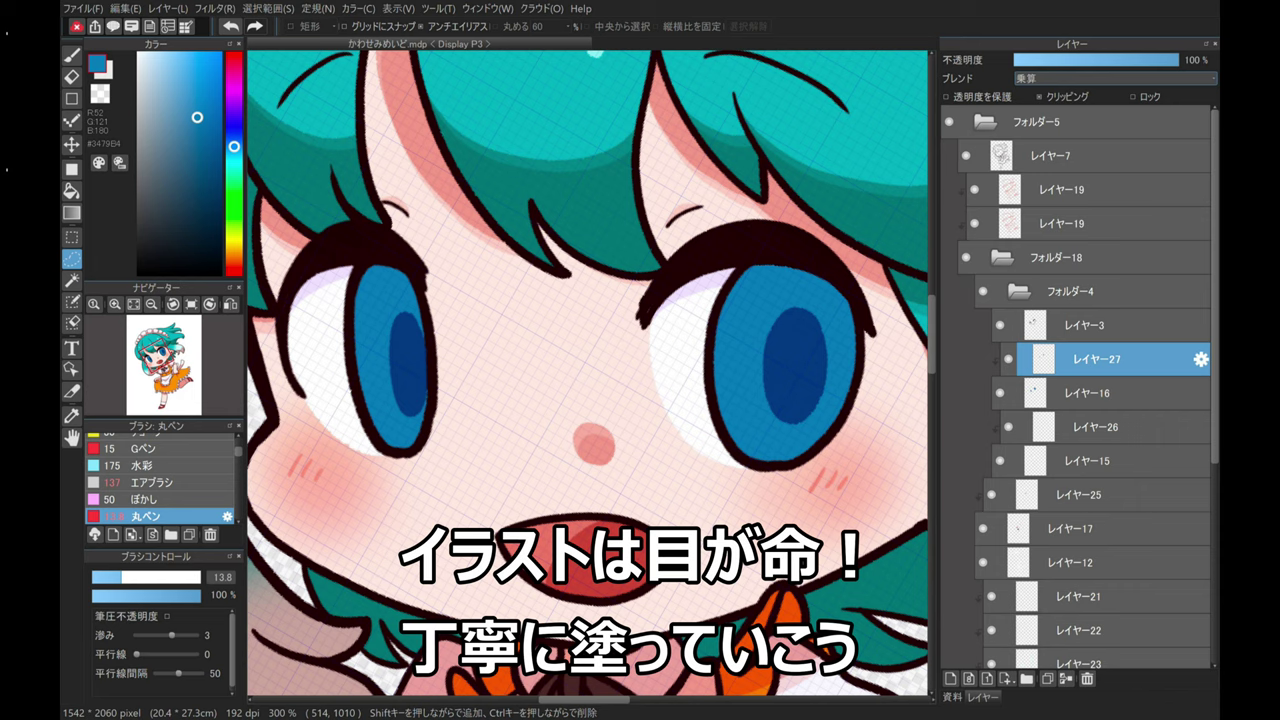
Paint a dark blue shadow across both upper irises on レイヤー28, duplicate the layer and offset the copy.
scroll(371, 330, up, 2)
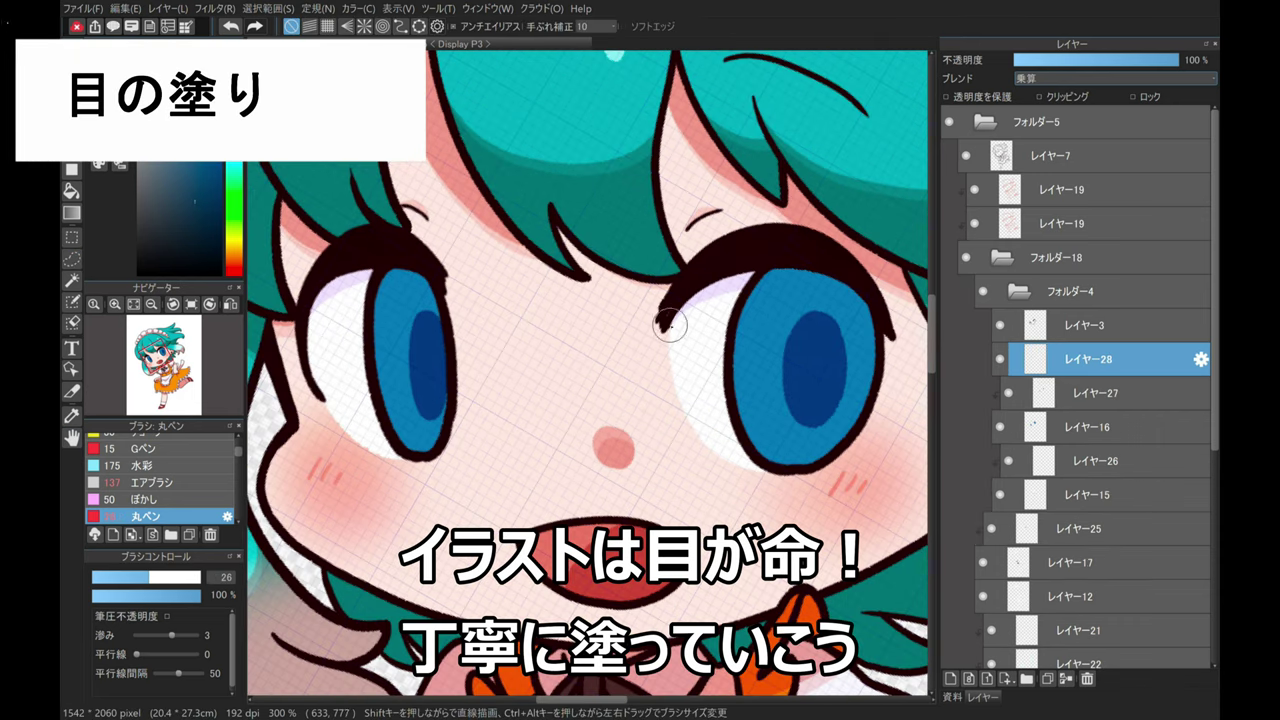
mouse_move(670, 325)
mouse_down()
mouse_move(795, 287)
mouse_move(860, 330)
mouse_up()
drag(440, 290, 380, 310)
key(ctrl+j)
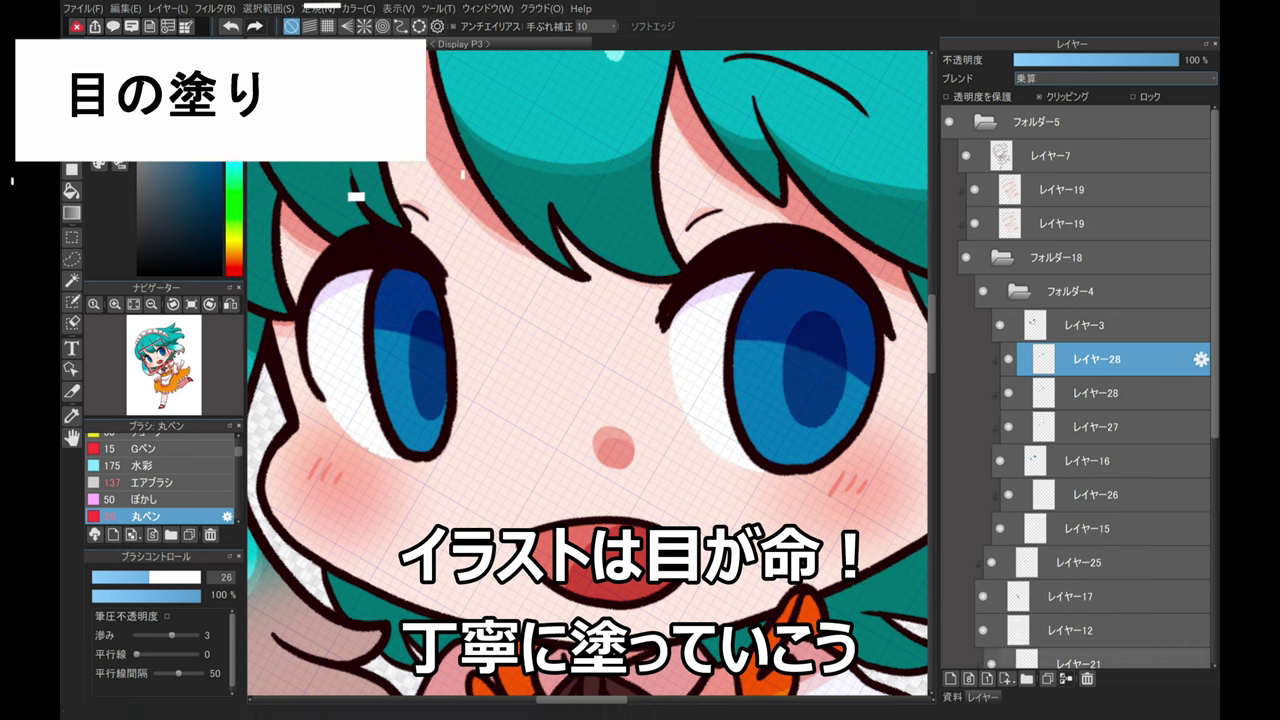
key(v)
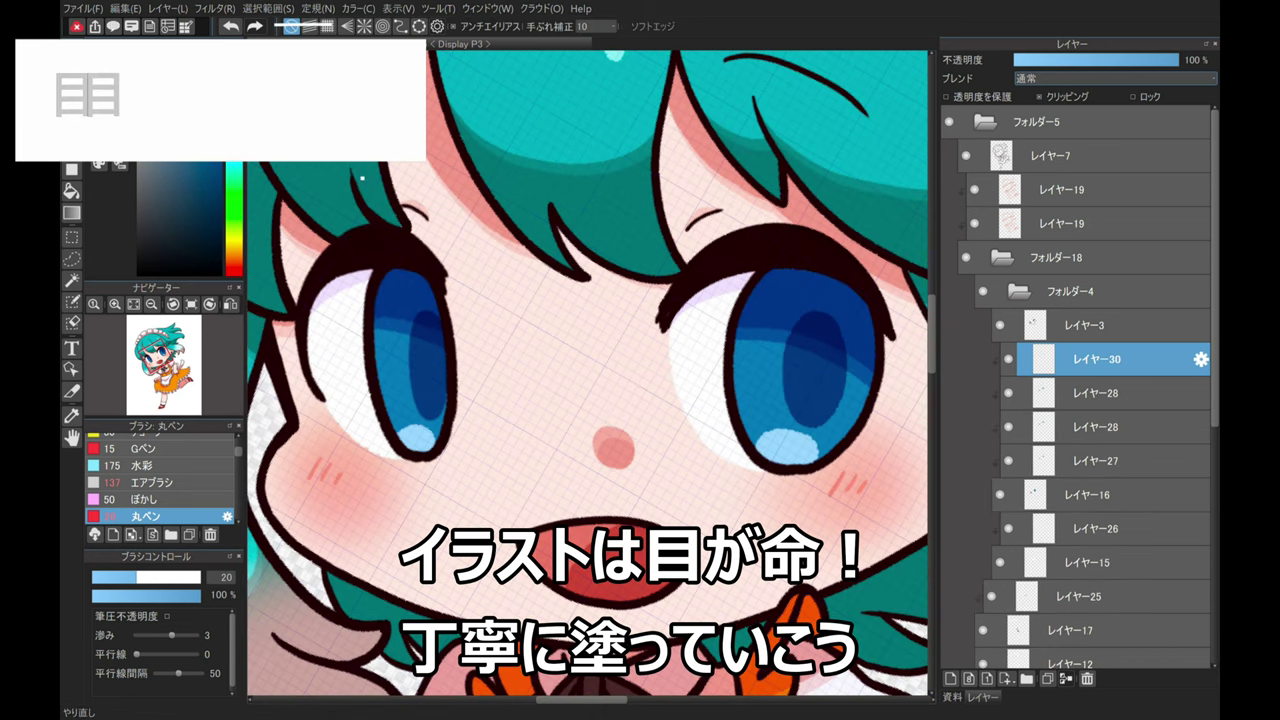
Add small light-blue highlight dots to the lower irises of both eyes on the new layer レイヤー31.
key(ctrl+shift+n)
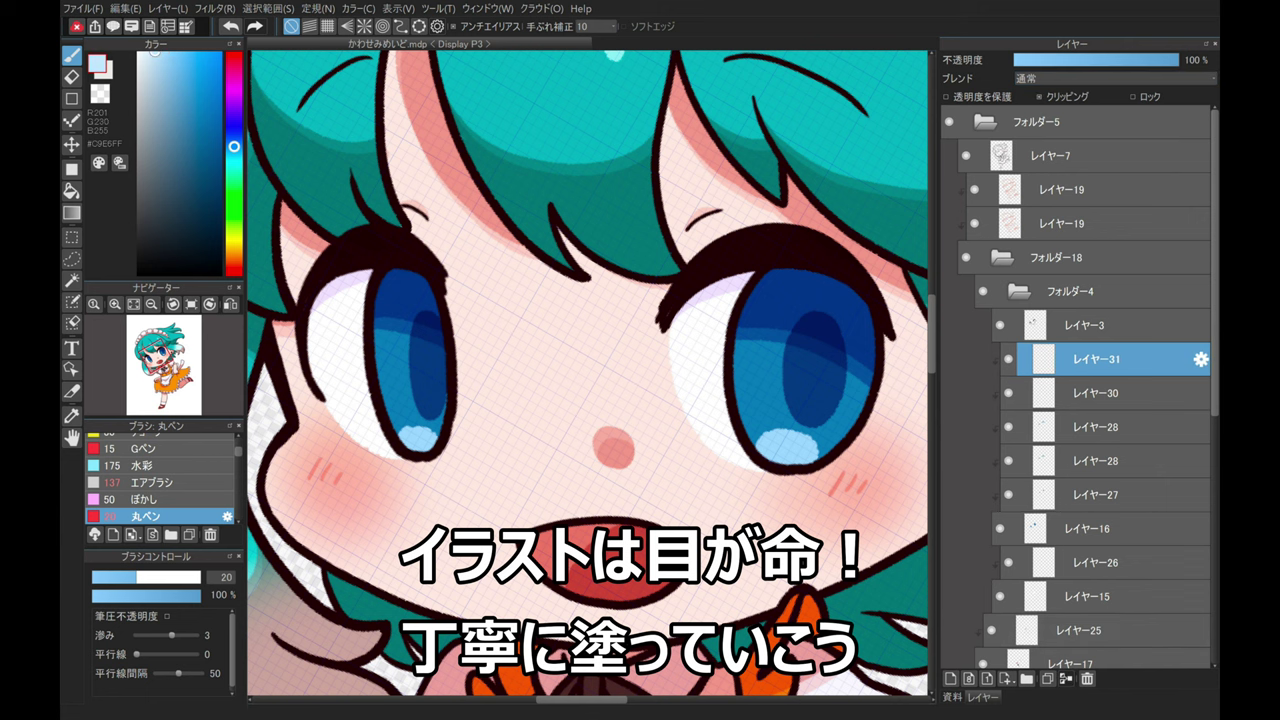
scroll(383, 391, up, 3)
alt+click(383, 391)
alt+click(383, 391)
click(380, 385)
click(387, 397)
click(398, 407)
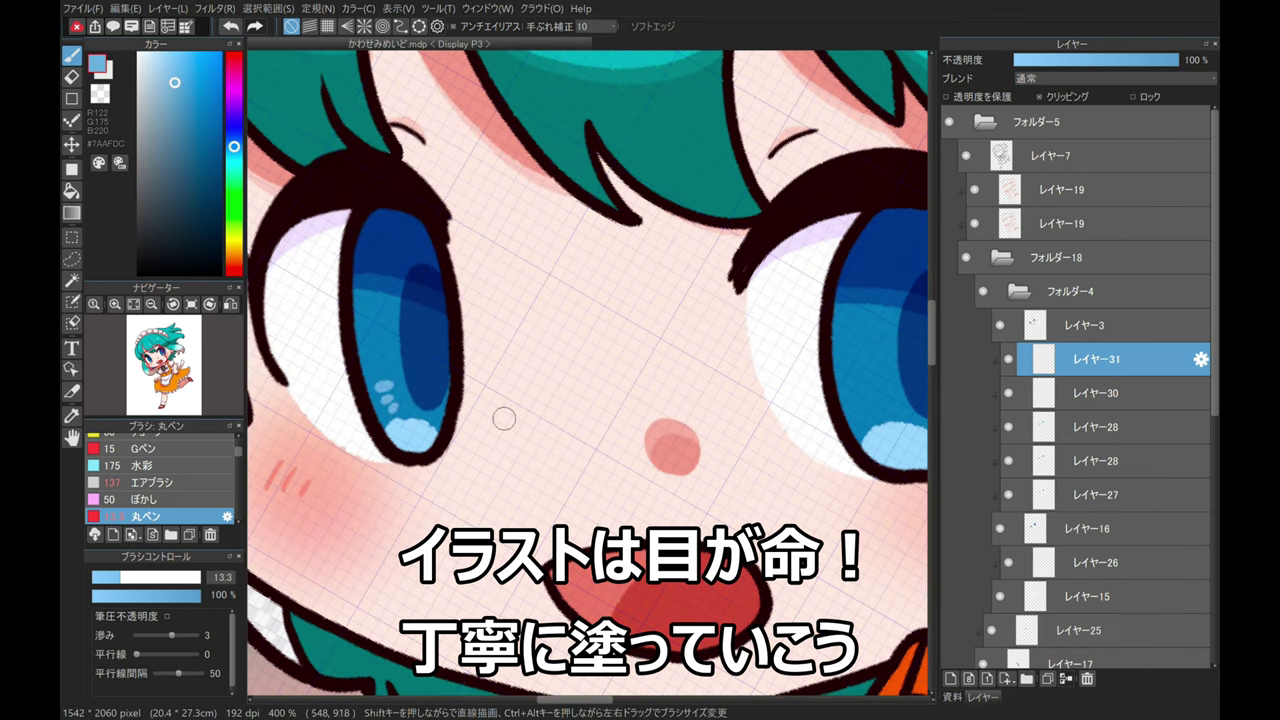
scroll(763, 418, right, 3)
alt+click(636, 519)
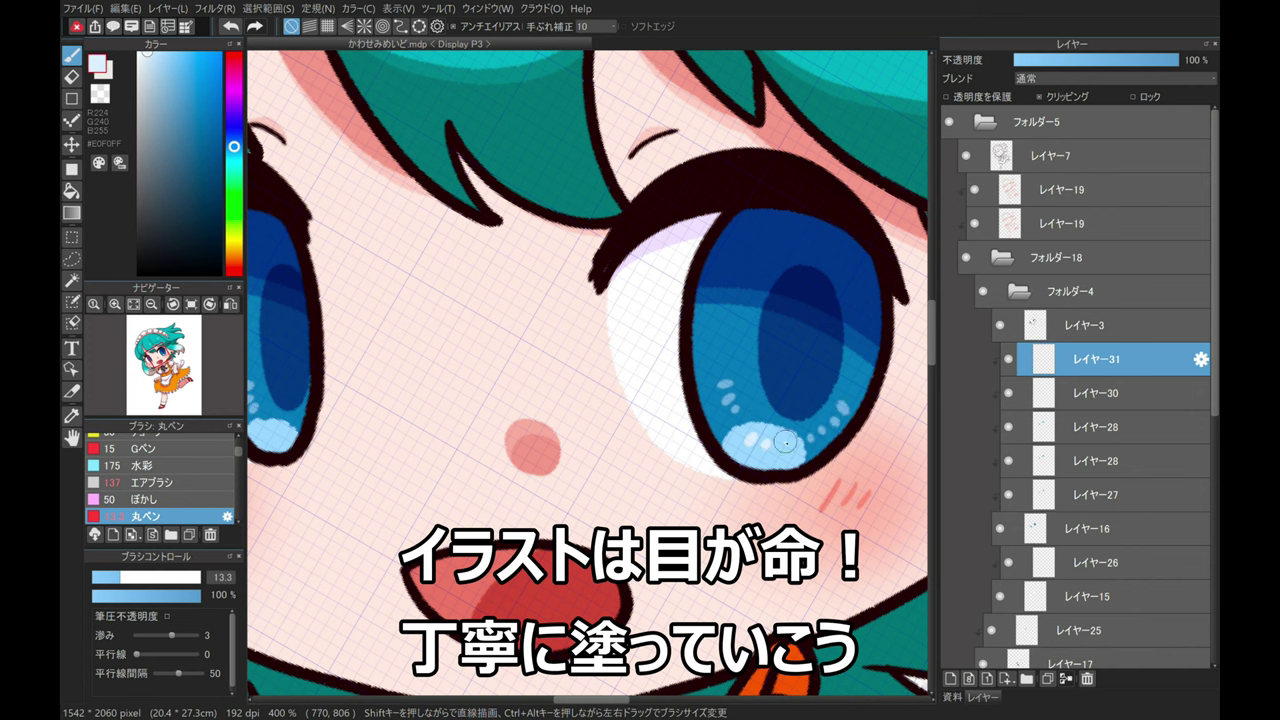
scroll(767, 442, left, 3)
Paint a pale blue oval highlight in the upper part of each iris on a new clipped layer.
key(ctrl+shift+n)
click(1067, 96)
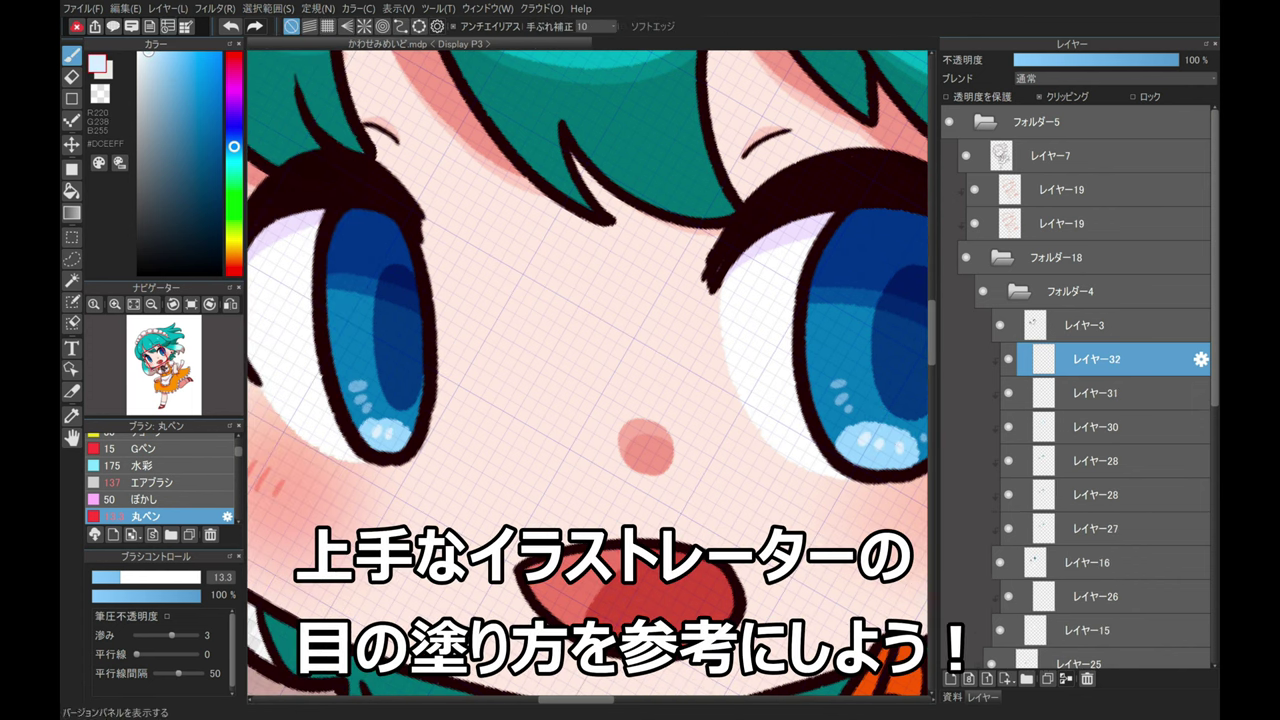
drag(360, 232, 347, 254)
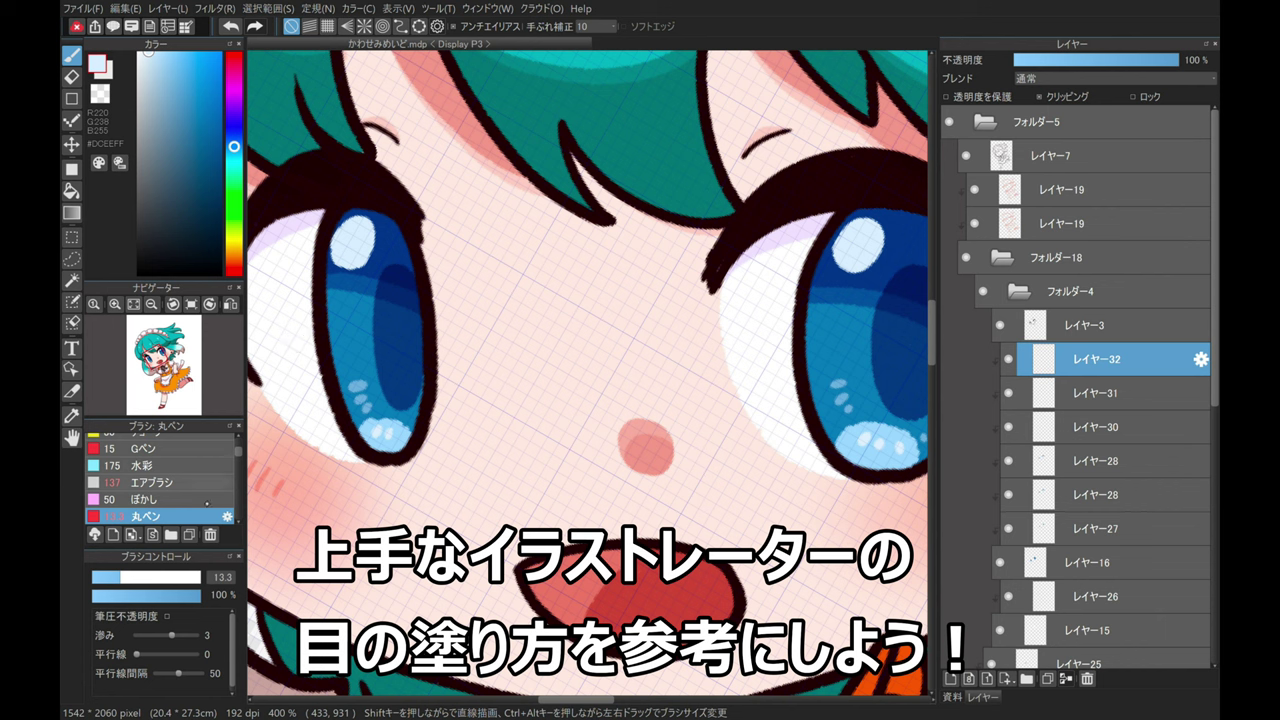
Soften both oval eye highlights with the ぼかし brush and set レイヤー32's opacity to 43%.
click(150, 499)
drag(345, 225, 358, 262)
drag(848, 222, 866, 258)
drag(1178, 60, 1085, 60)
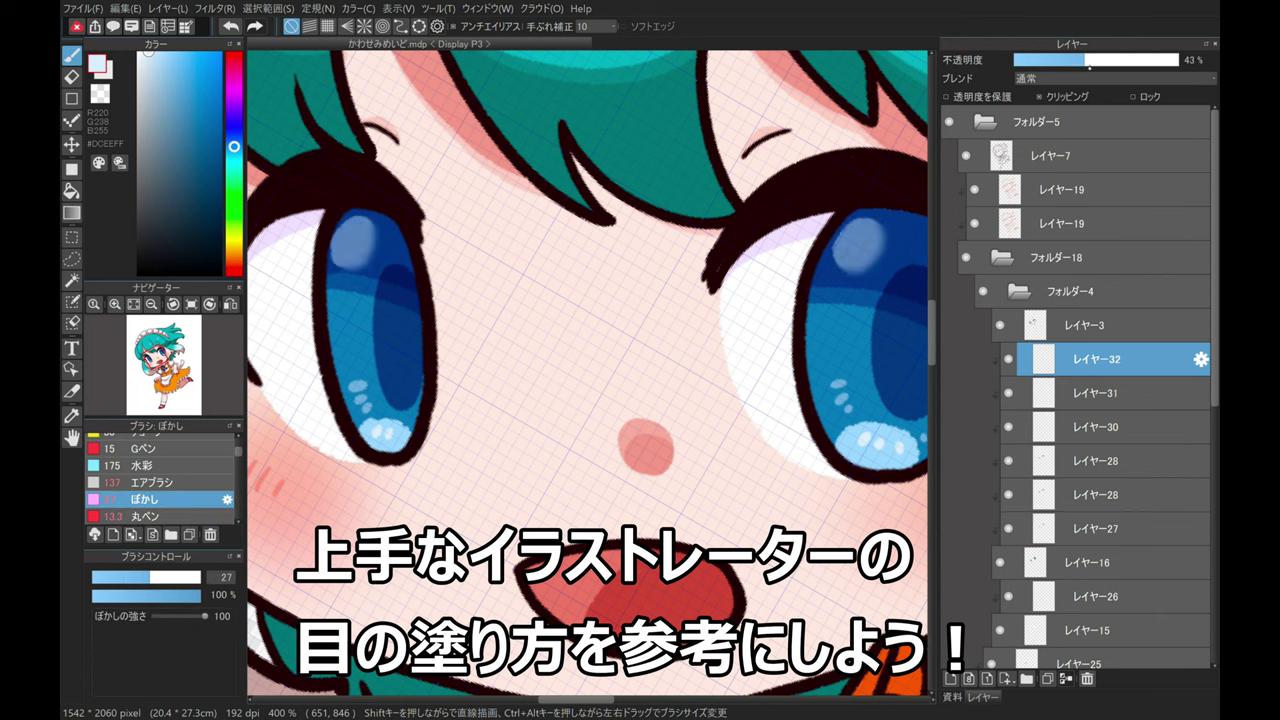
Paint a white oval highlight at the lower inner edge of each iris with the 丸ペン brush on the new layer レイヤー33.
key(ctrl+shift+n)
click(150, 516)
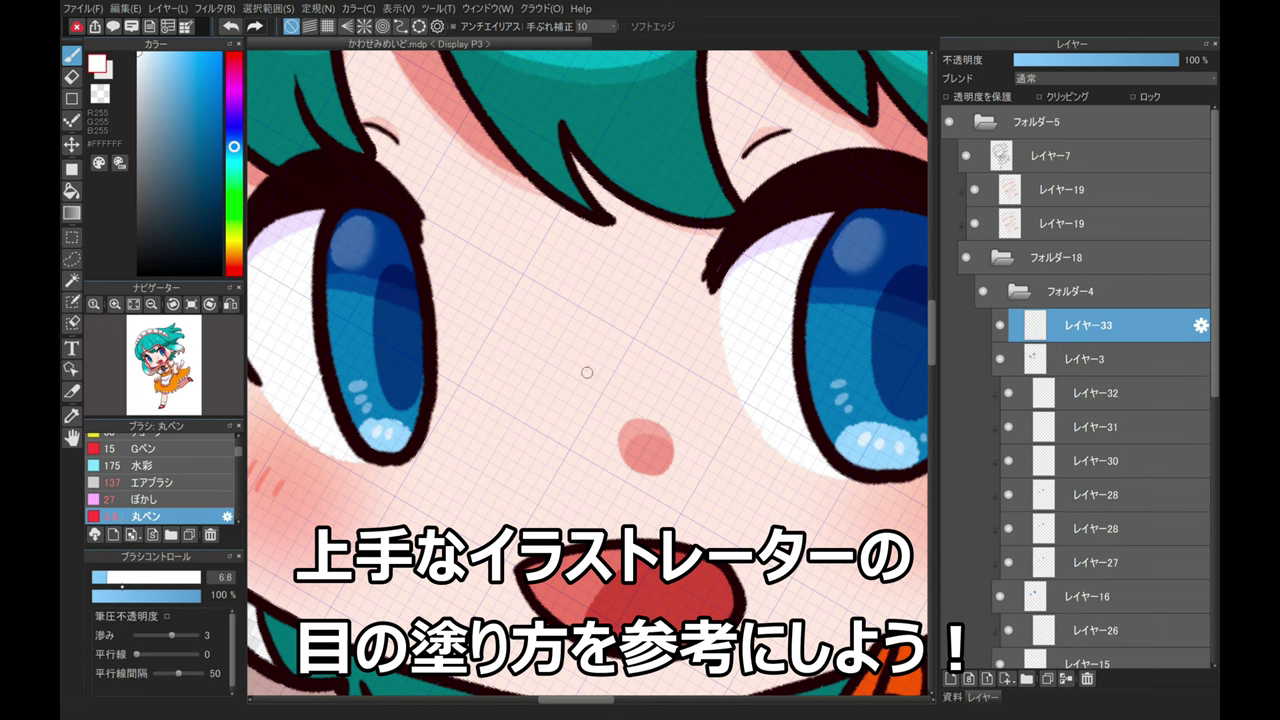
scroll(590, 375, down, 1)
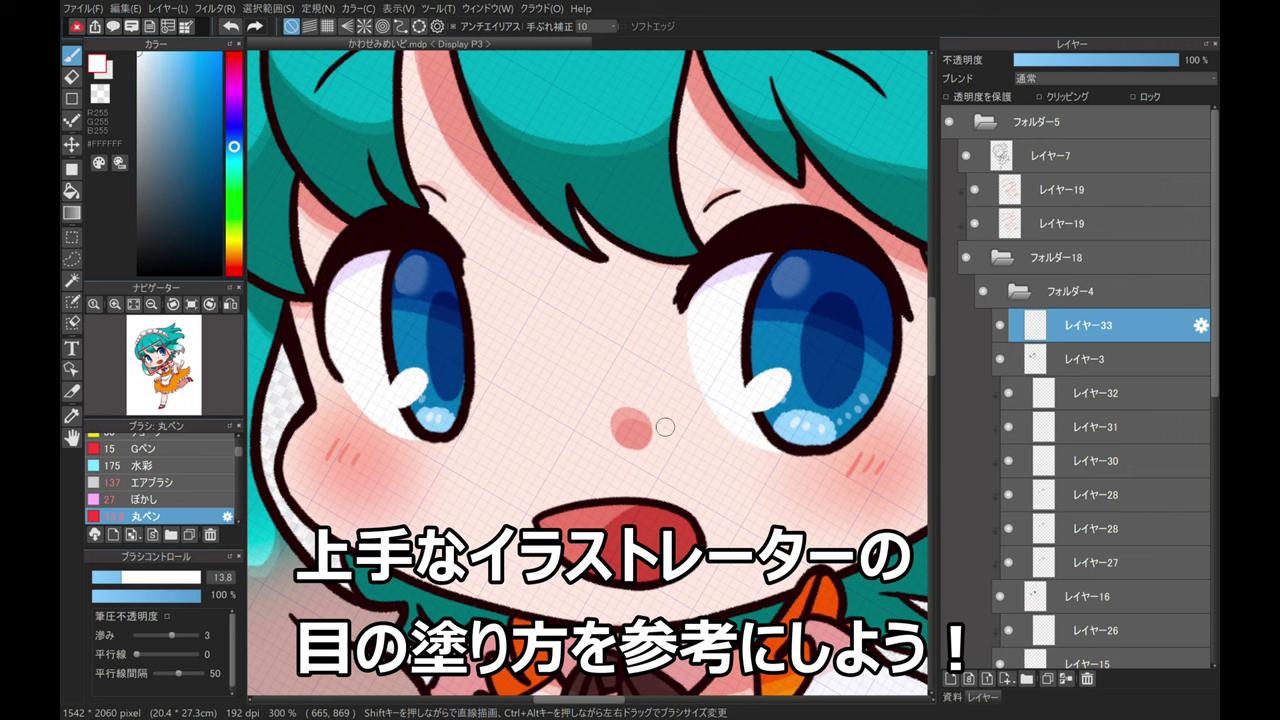
scroll(390, 250, up, 1)
Paint short dark blue (#01195E) accent marks on the thick upper lash line above the iris on レイヤー33, redoing the uneven ones.
alt+click(380, 220)
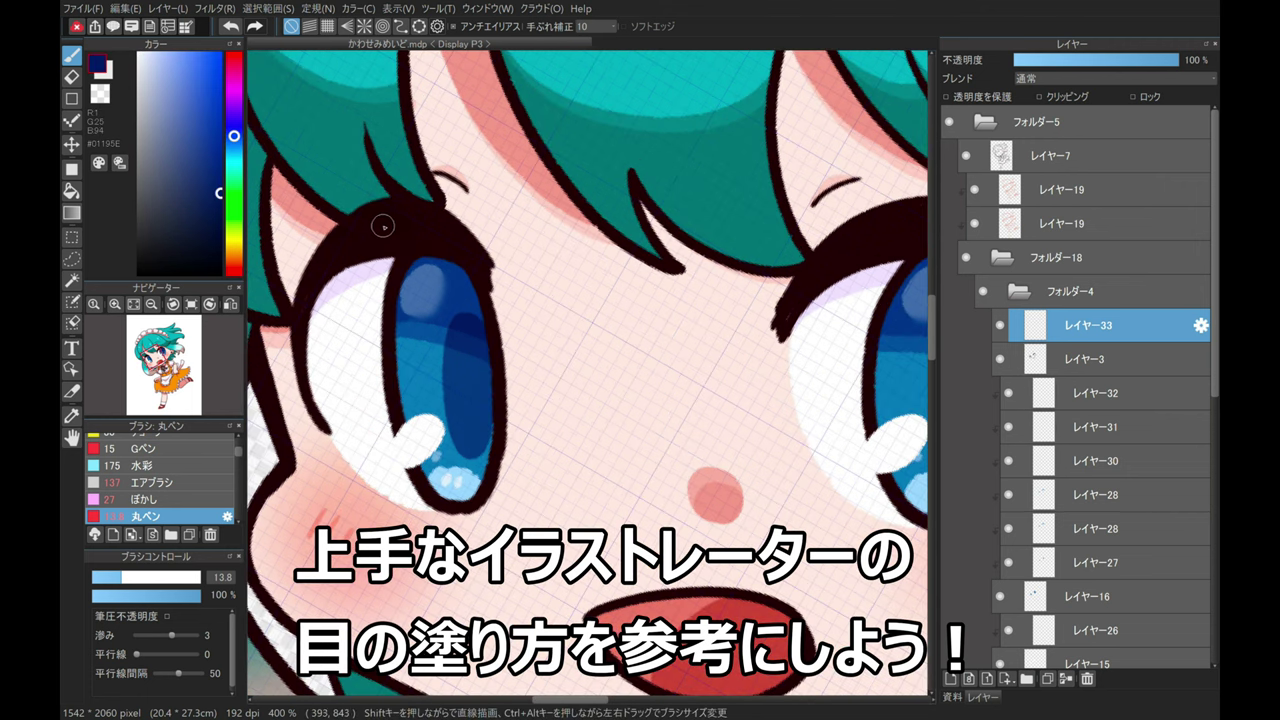
scroll(380, 220, up, 1)
drag(330, 125, 415, 163)
click(232, 27)
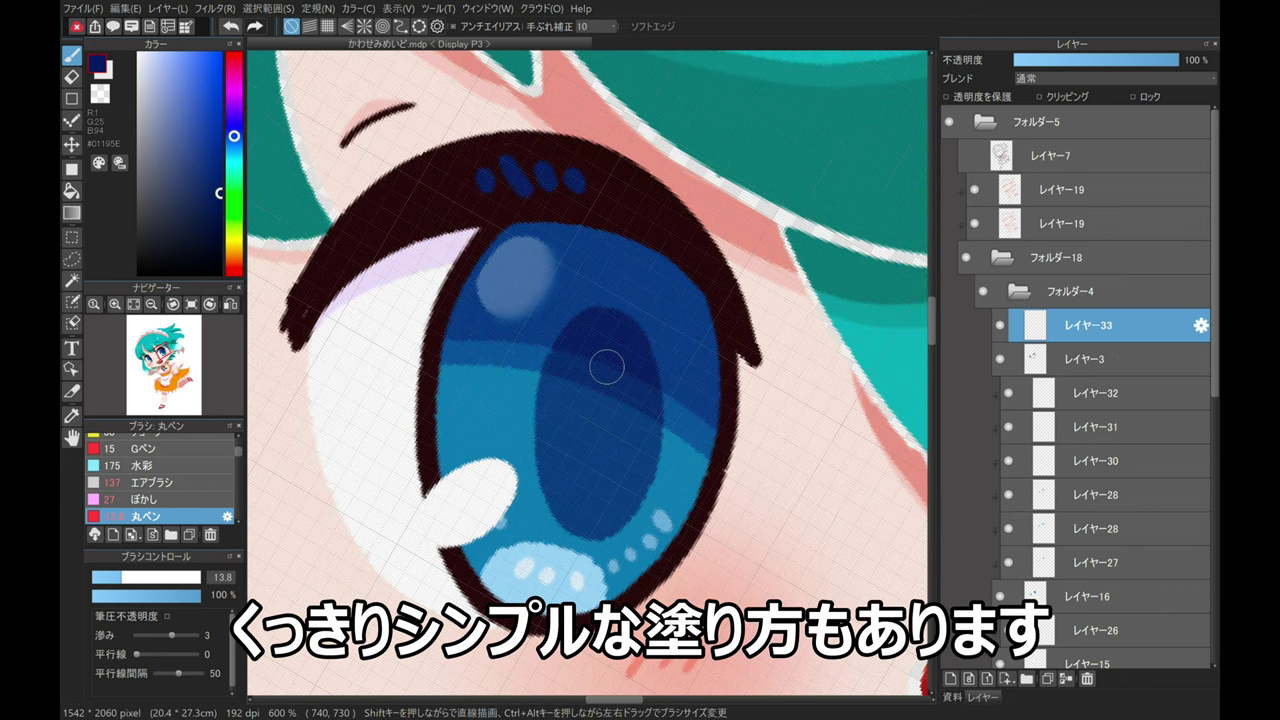
drag(520, 172, 530, 170)
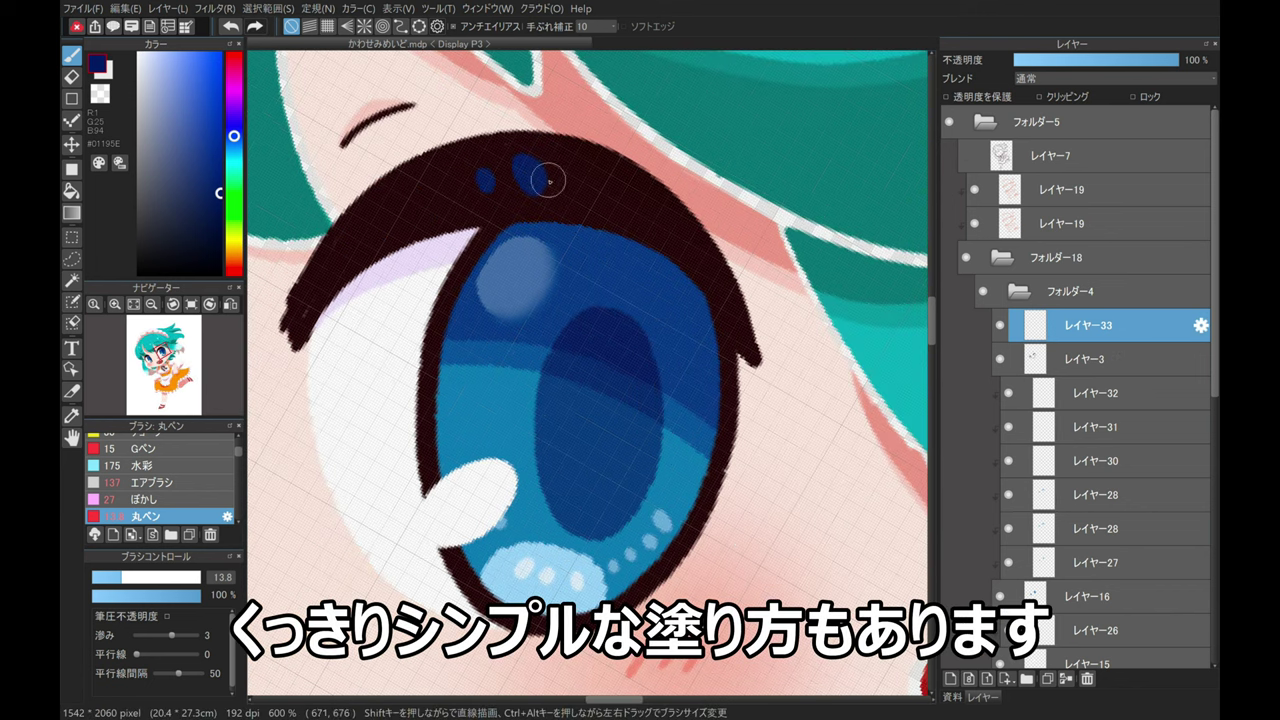
scroll(268, 310, down, 5)
scroll(268, 310, down, 3)
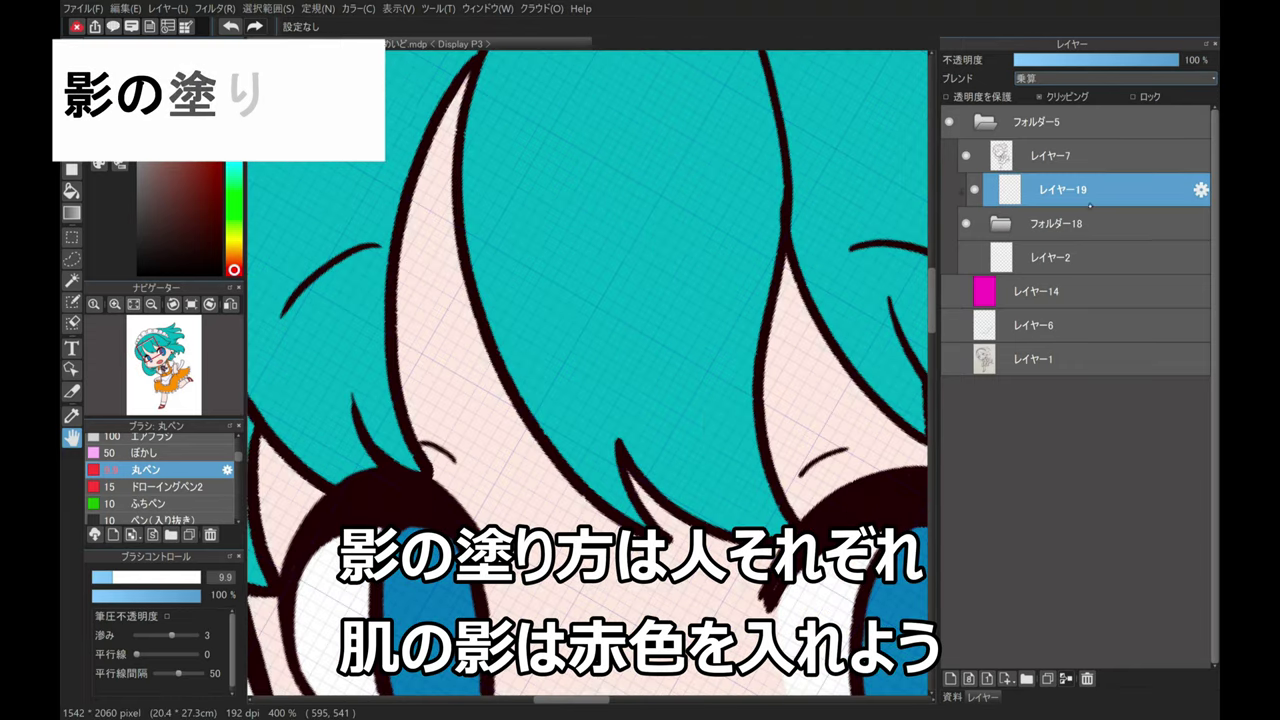
Paint grey #B3B3B3 shadows on the dress, skin and skirt frills on the clipped 乗算 layer レイヤー19.
drag(574, 376, 878, 405)
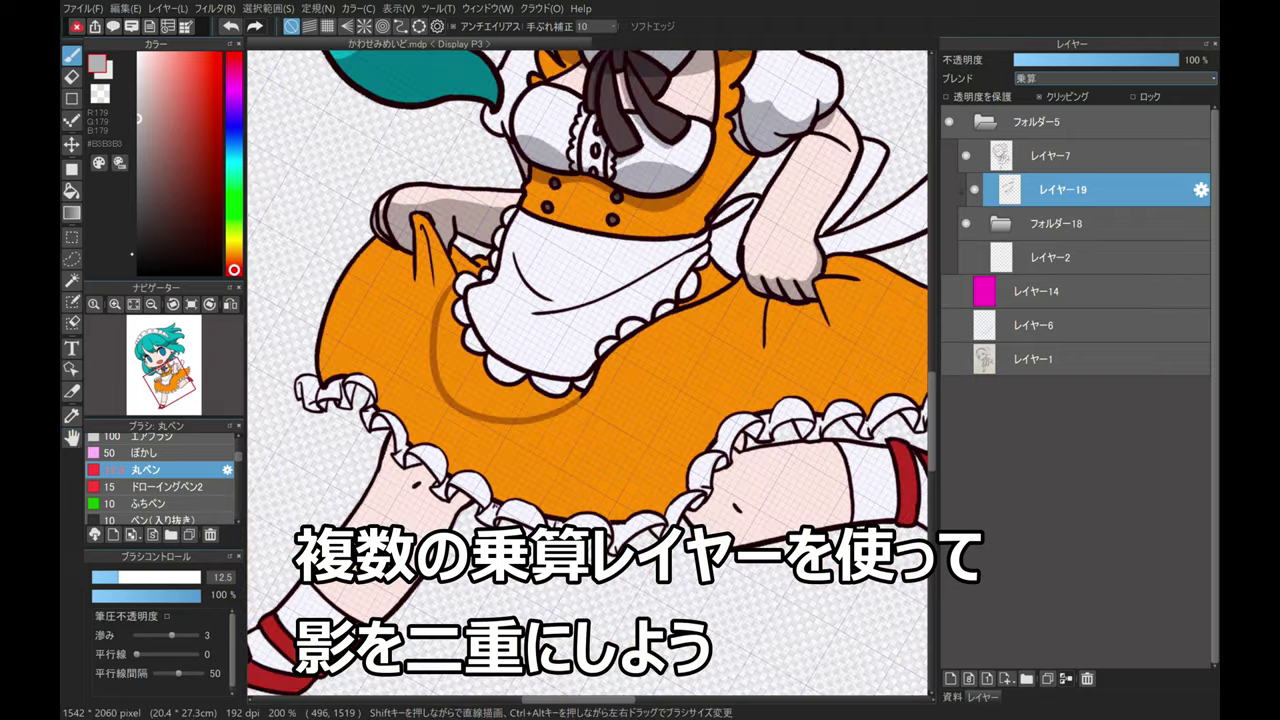
key(e)
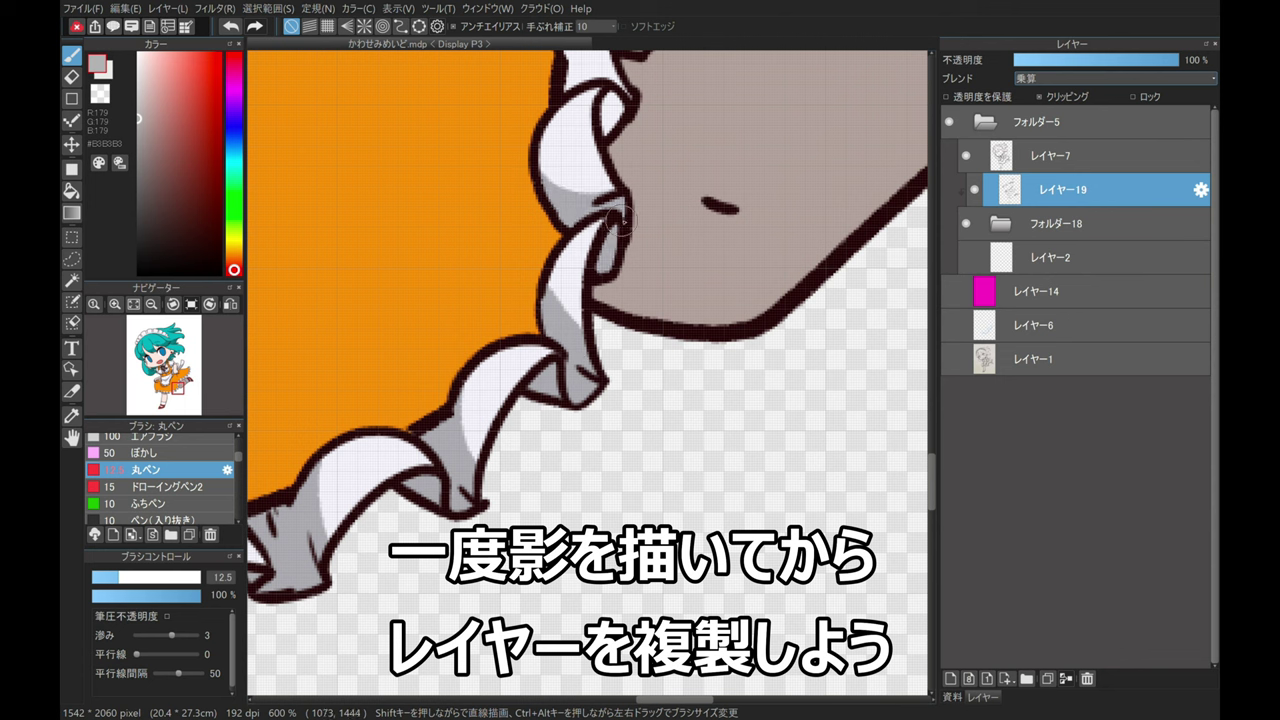
drag(620, 218, 631, 438)
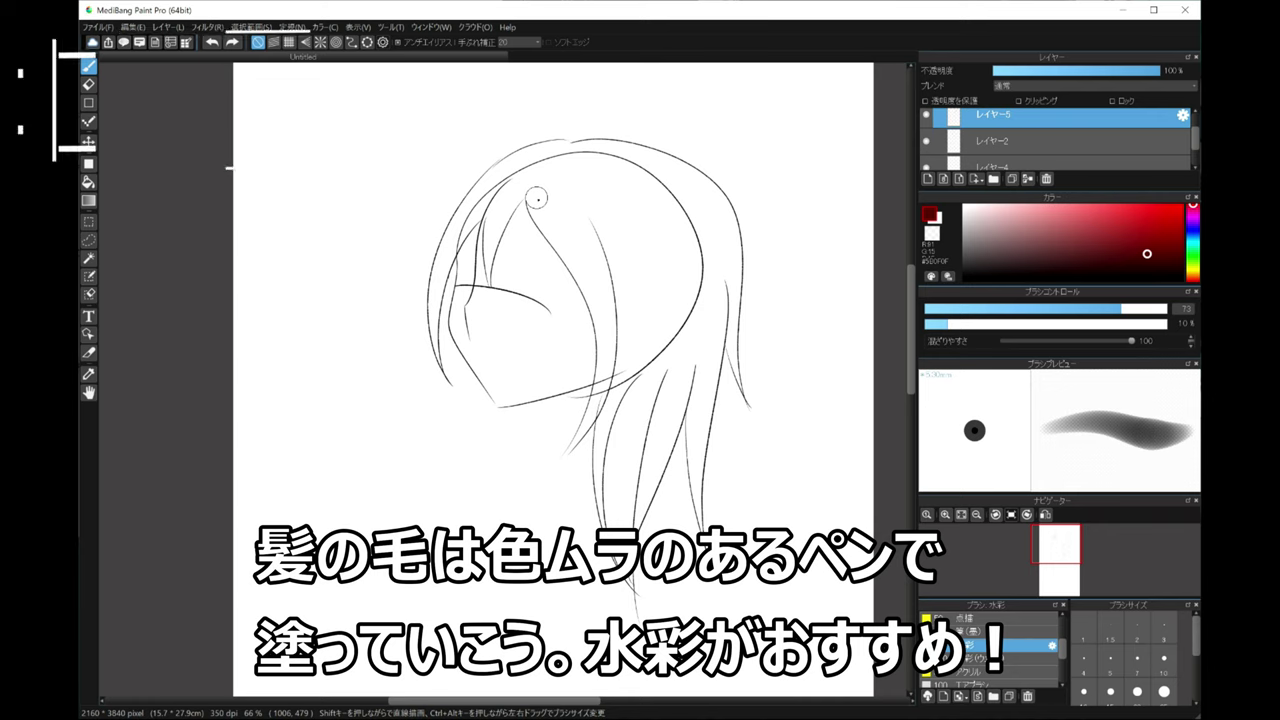
Brush dark red strokes along the hair strands of the sketched head in the Untitled canvas with the 水彩 brush at 10% opacity.
mouse_move(572, 195)
mouse_down()
mouse_move(612, 330)
mouse_move(577, 245)
mouse_move(612, 428)
mouse_up()
drag(594, 192, 662, 420)
mouse_move(660, 350)
mouse_down()
mouse_move(630, 525)
mouse_move(644, 362)
mouse_move(612, 525)
mouse_up()
drag(625, 448, 614, 527)
drag(605, 162, 738, 292)
drag(680, 180, 725, 395)
drag(728, 245, 696, 440)
drag(712, 335, 700, 500)
drag(686, 367, 652, 482)
drag(618, 180, 695, 345)
drag(655, 202, 690, 345)
drag(680, 245, 670, 400)
drag(684, 318, 645, 480)
drag(578, 158, 478, 196)
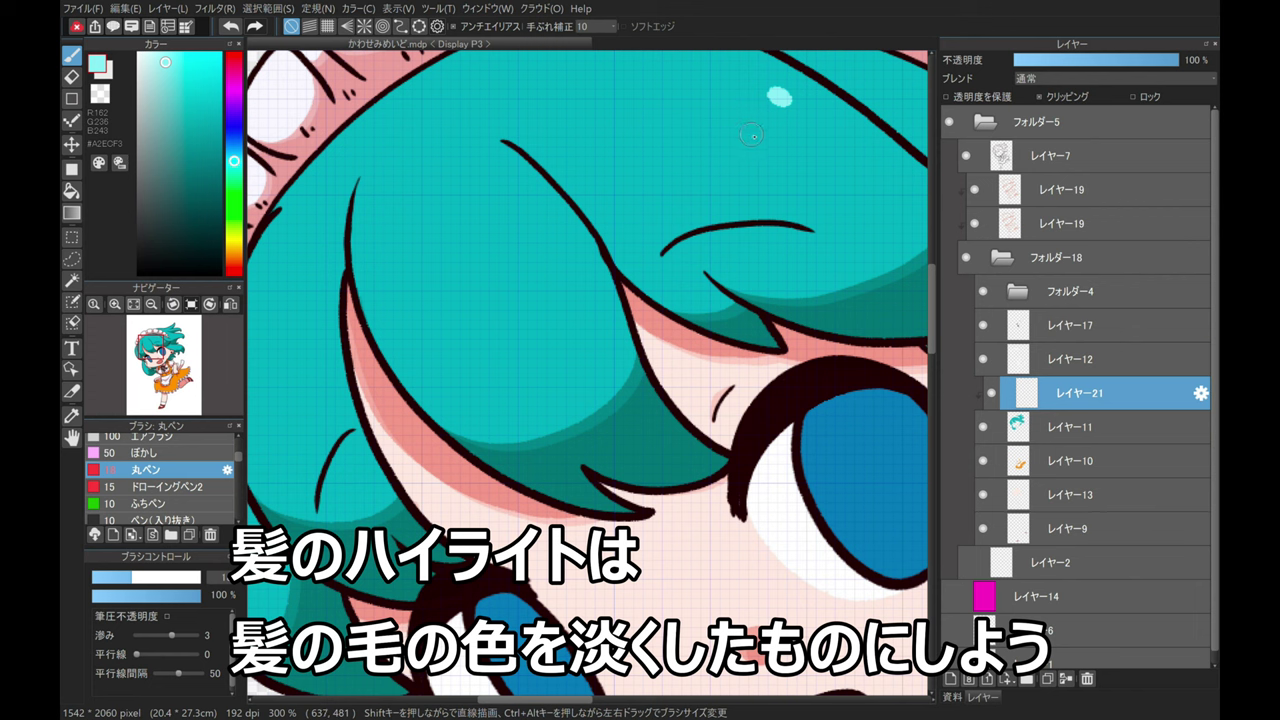
Paint rounded pale cyan #A2ECF3 highlight spots across the teal bangs with the 丸ペン brush on the clipped layer レイヤー21.
drag(748, 138, 766, 146)
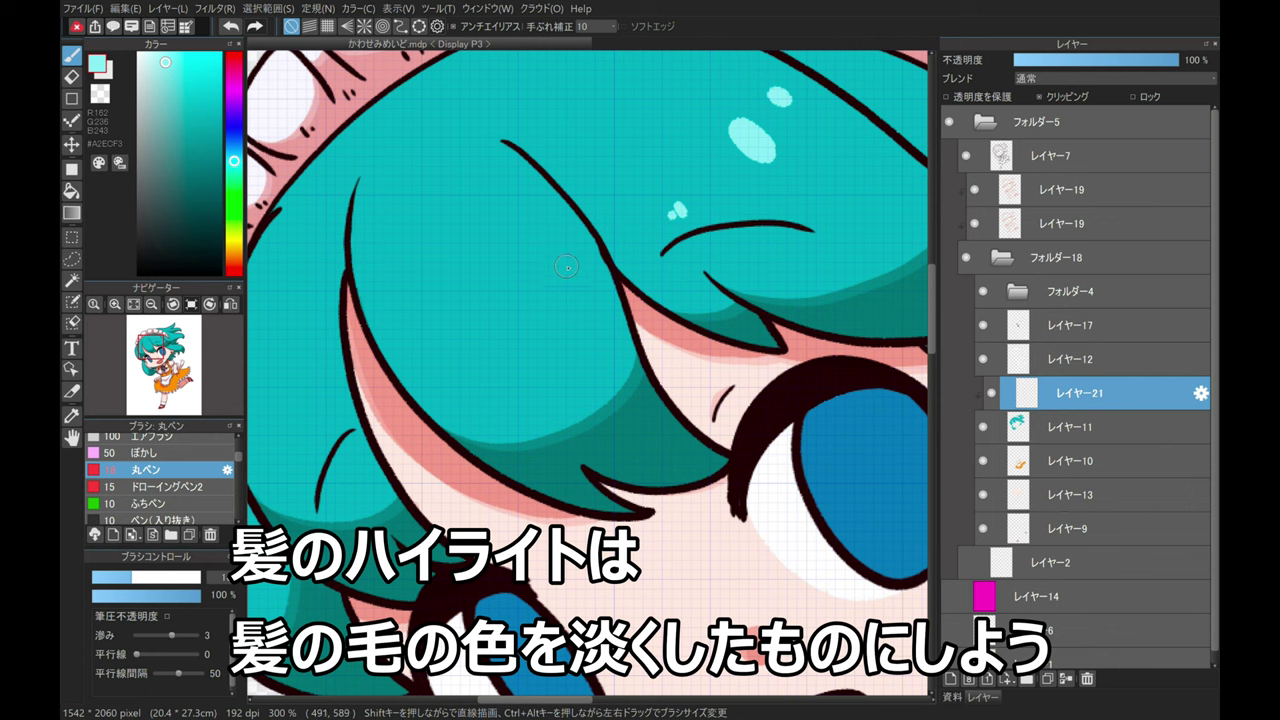
mouse_move(563, 297)
mouse_down()
mouse_move(546, 281)
mouse_move(561, 301)
mouse_up()
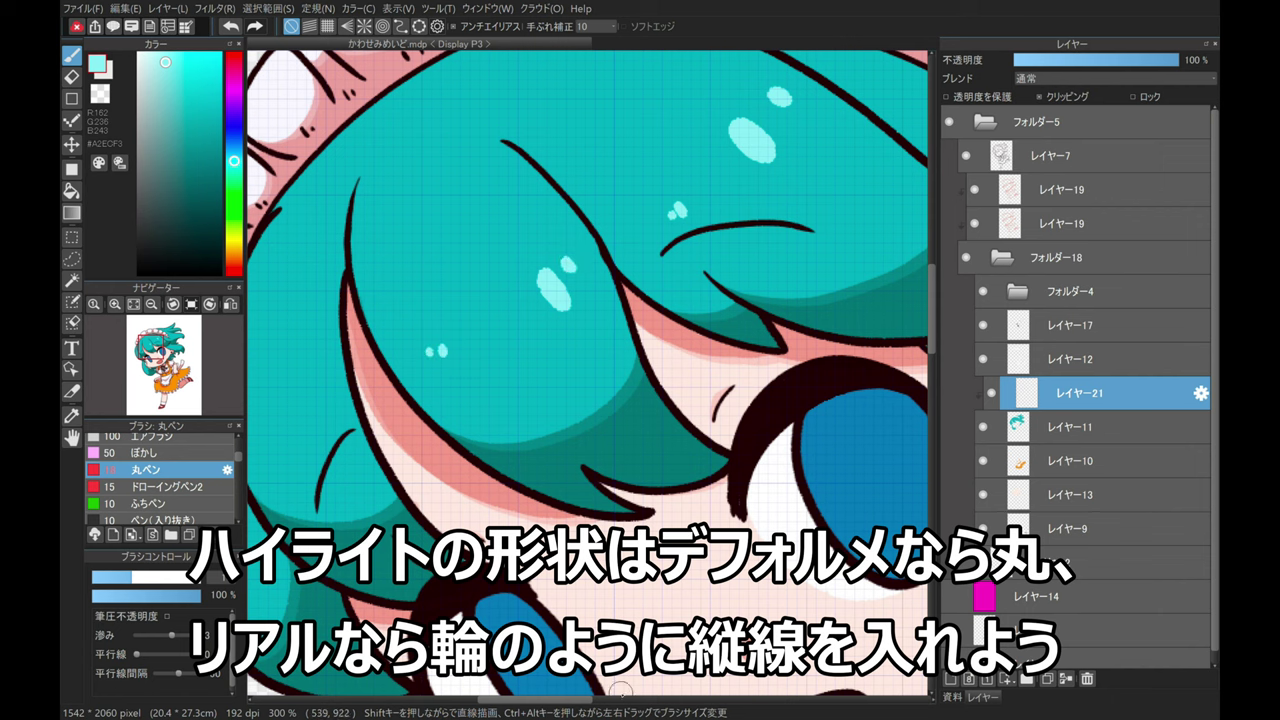
scroll(555, 690, left, 3)
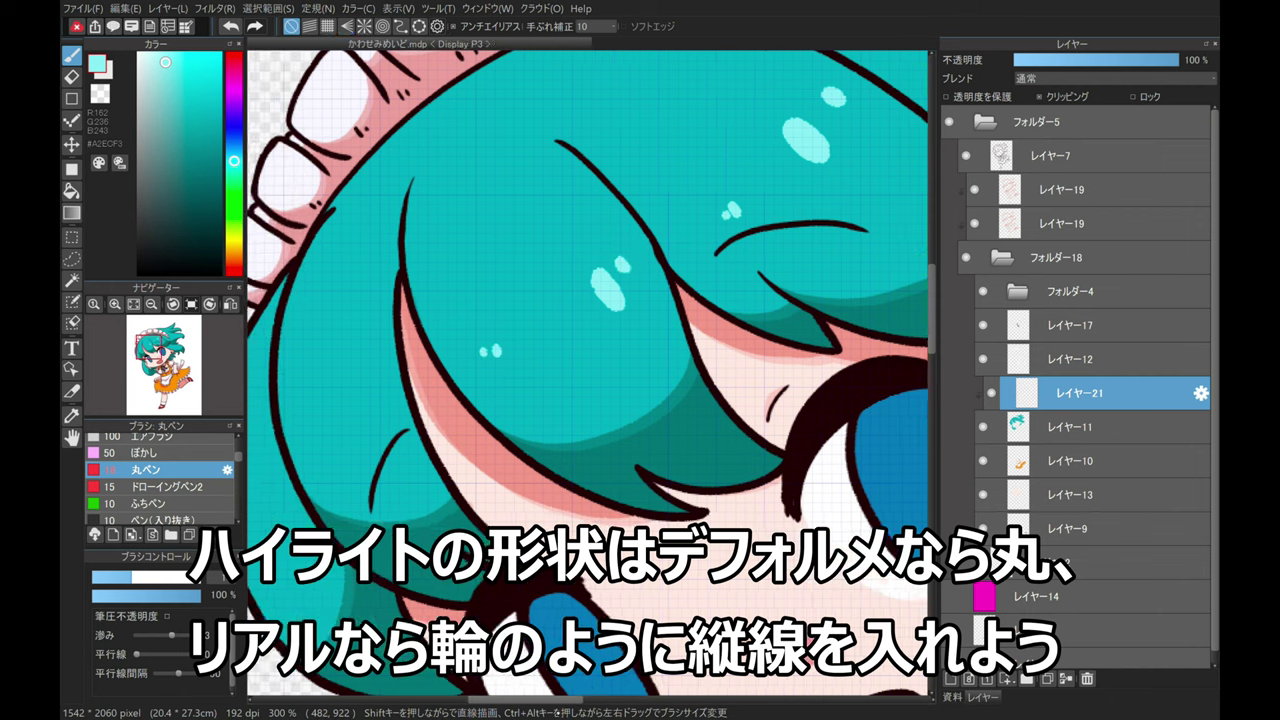